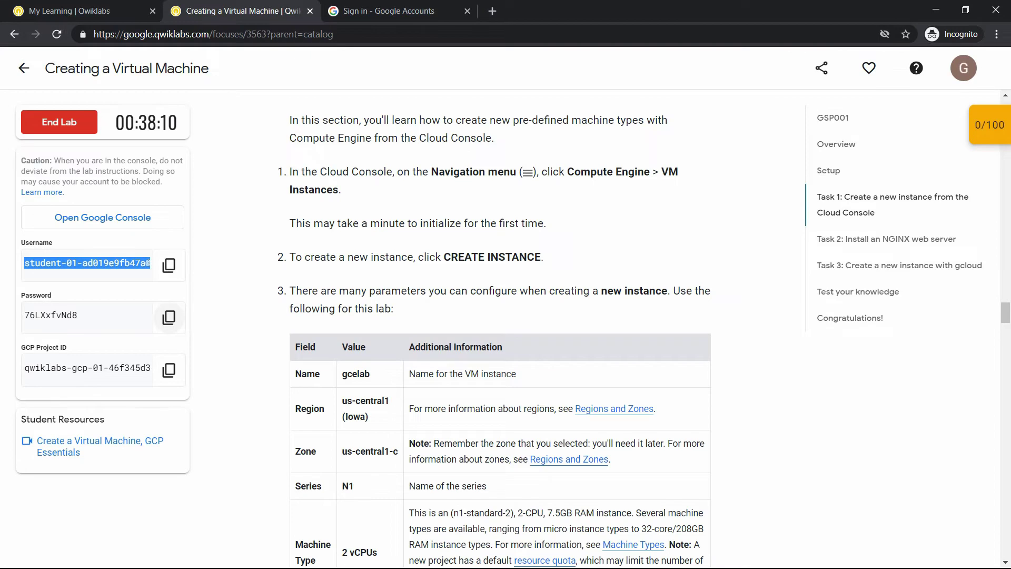
# - Enter the student account password to sign in to the Google Cloud console, and accept the Terms of Service
pyautogui.click(390, 10)
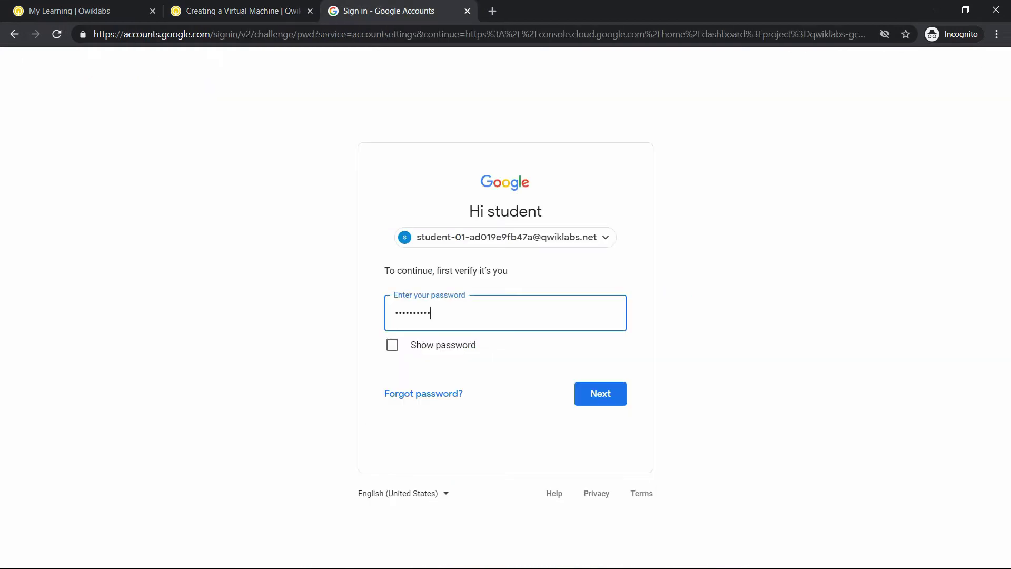
pyautogui.press('Return')
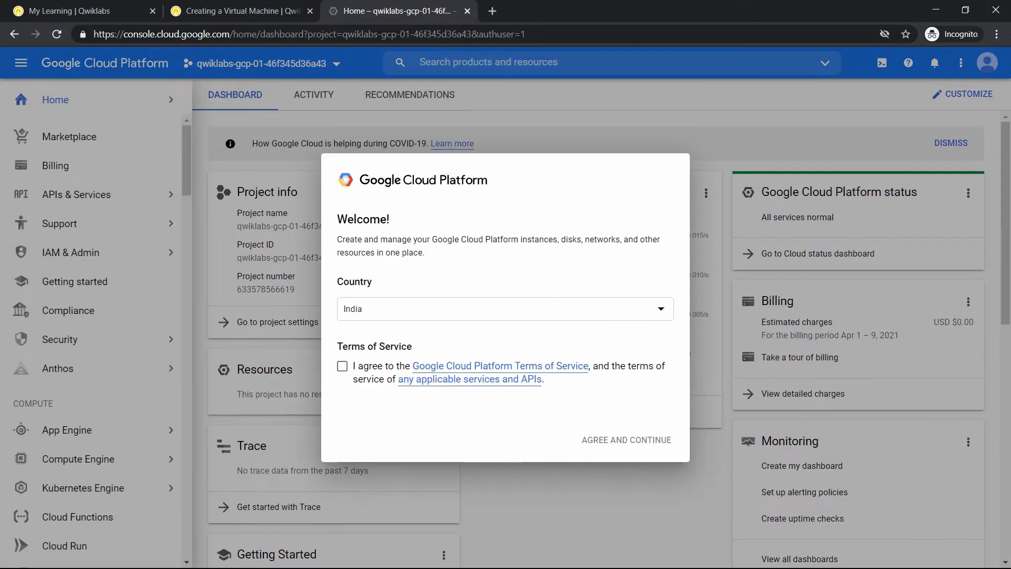
pyautogui.click(342, 366)
pyautogui.click(626, 440)
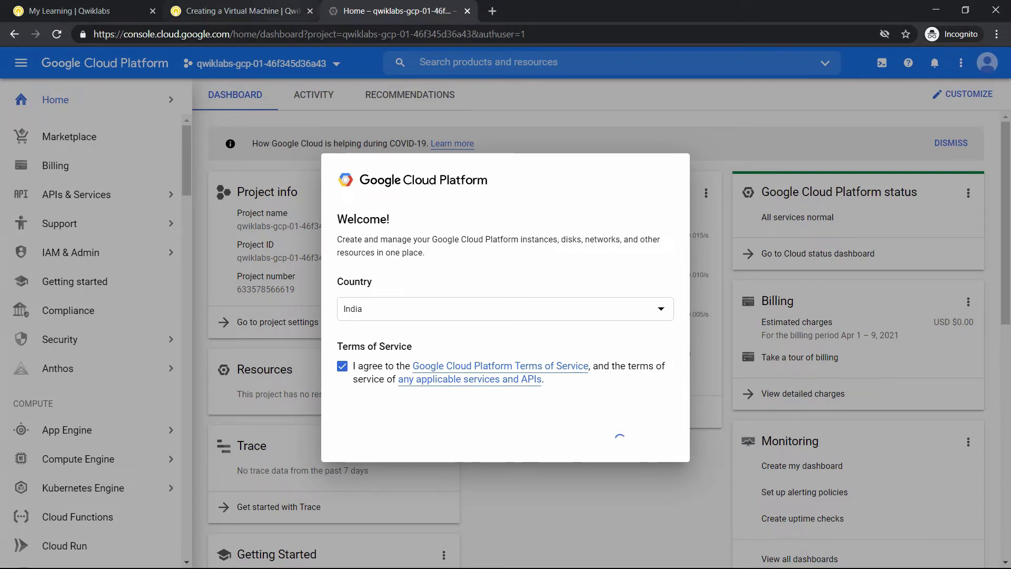
# - Following the lab instructions, open the Compute Engine VM instances page and start creating a new instance
pyautogui.click(279, 11)
pyautogui.moveTo(431, 173); pyautogui.dragTo(429, 190)
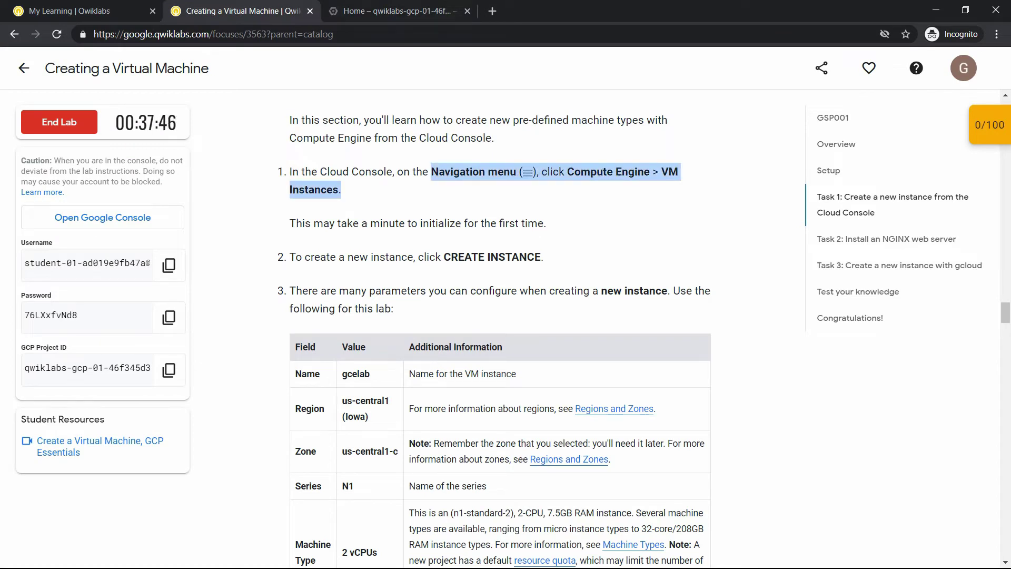
pyautogui.click(400, 11)
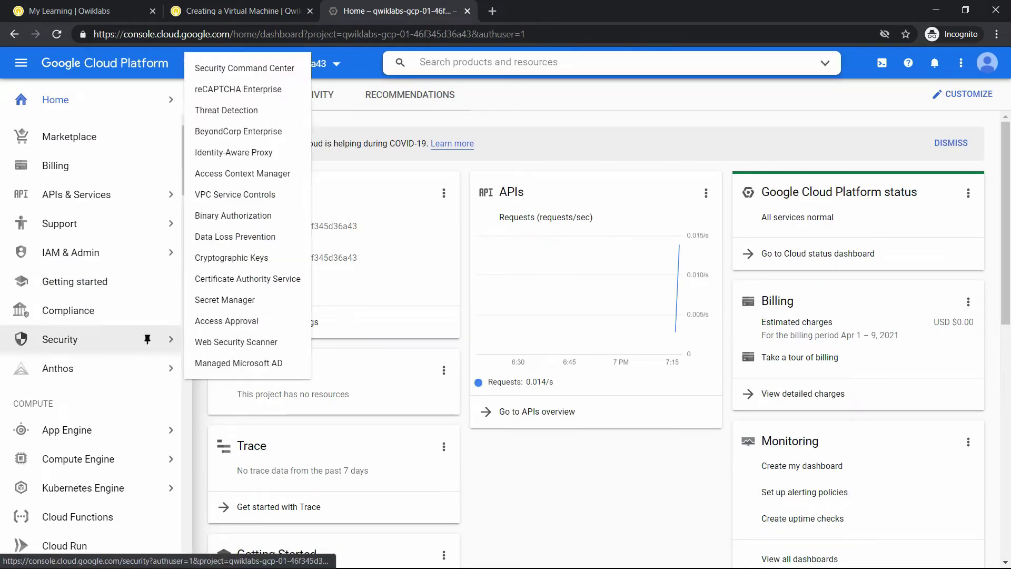
pyautogui.moveTo(79, 459)
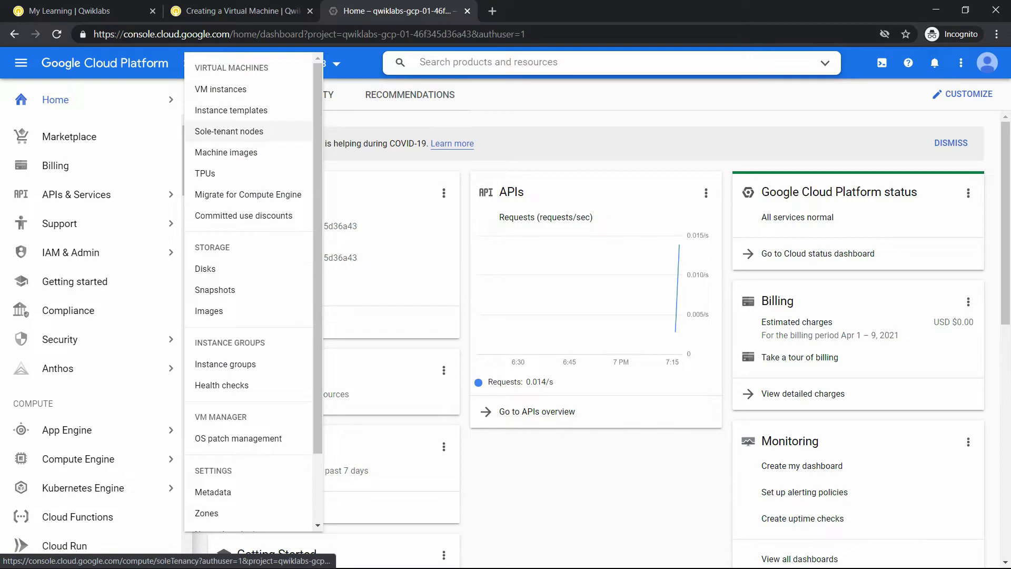
pyautogui.click(221, 89)
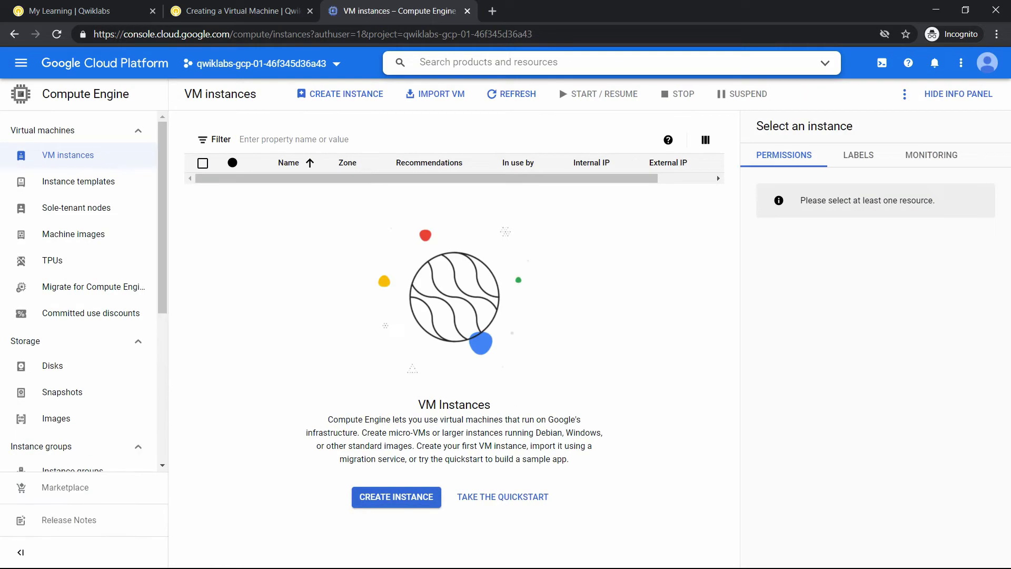
pyautogui.click(344, 92)
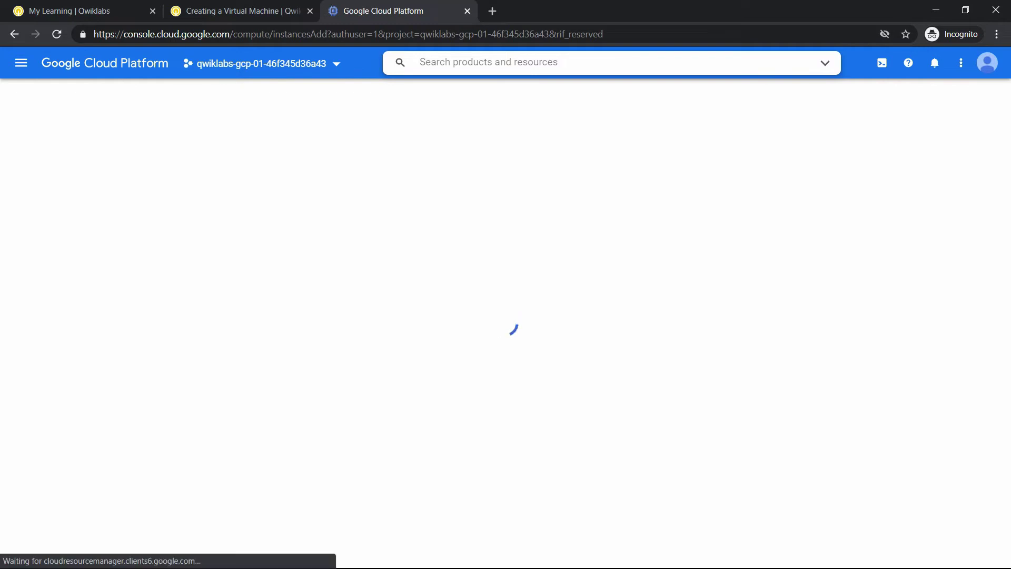
# - Copy the instance name gcelab from the lab's parameter table and set it as the new VM's name
pyautogui.click(250, 11)
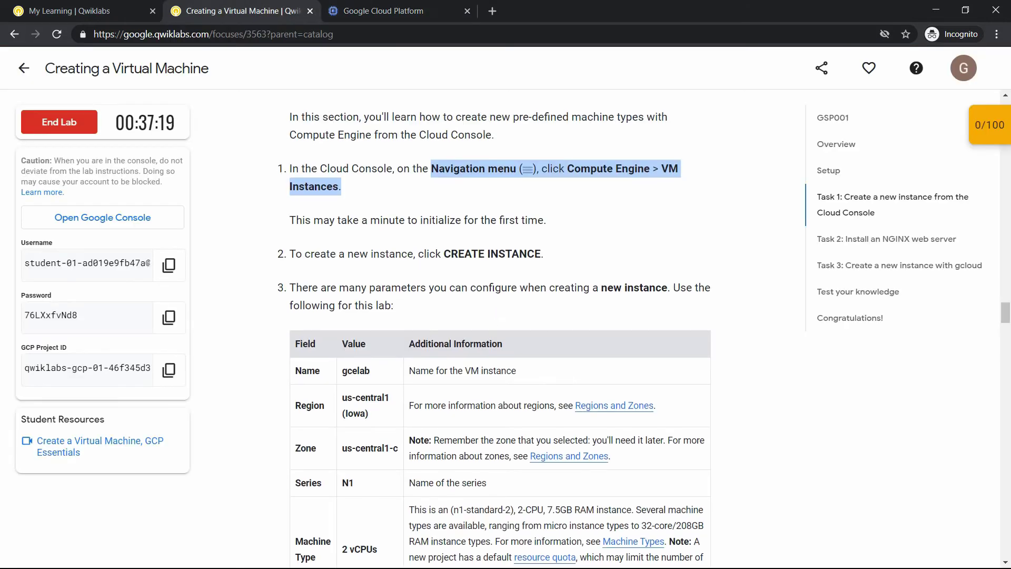
pyautogui.scroll(-3, 501, 332)
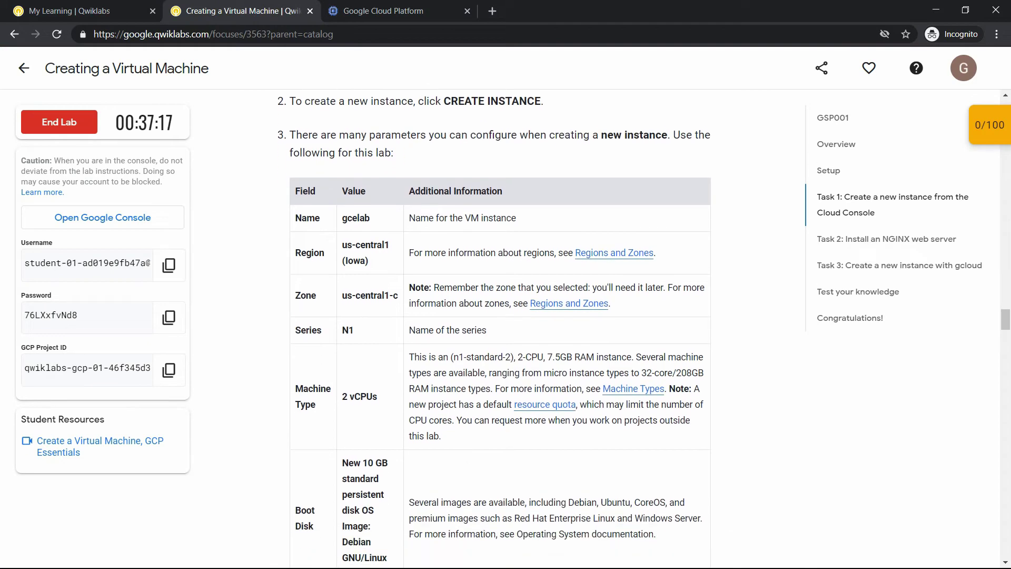
pyautogui.doubleClick(356, 218)
pyautogui.rightClick(354, 220)
pyautogui.click(369, 228)
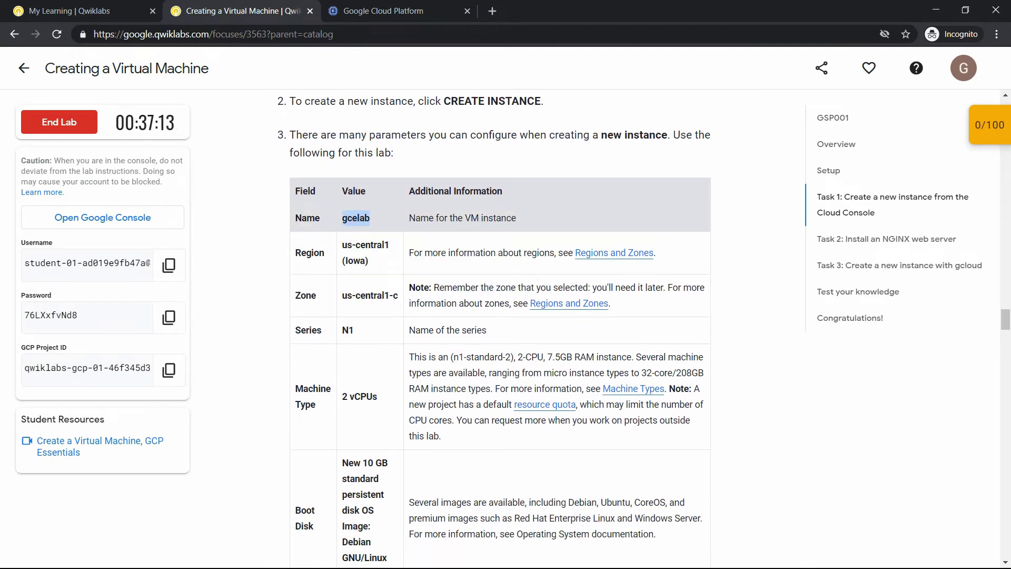
pyautogui.click(392, 11)
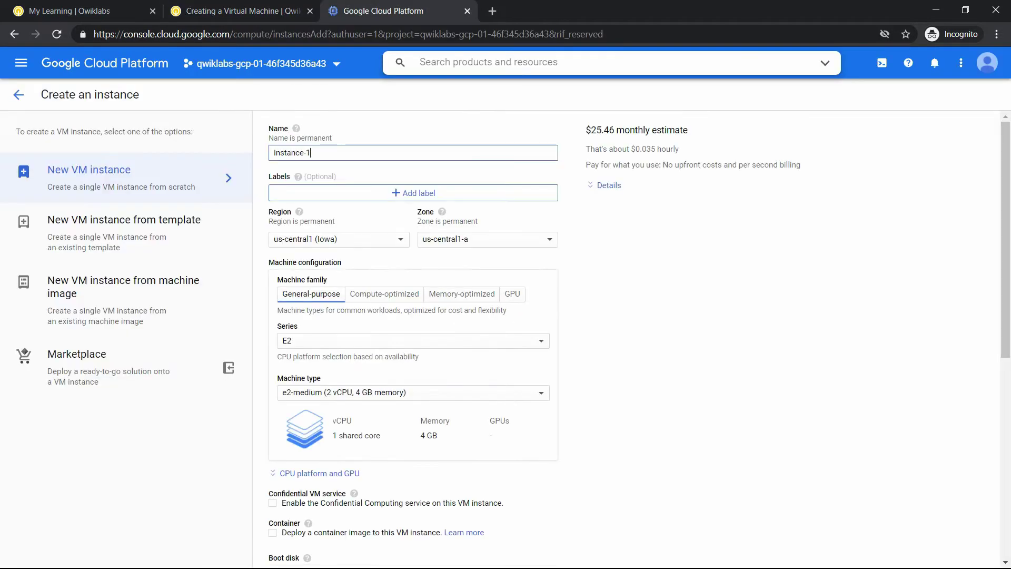
pyautogui.hotkey('ctrl', 'a')
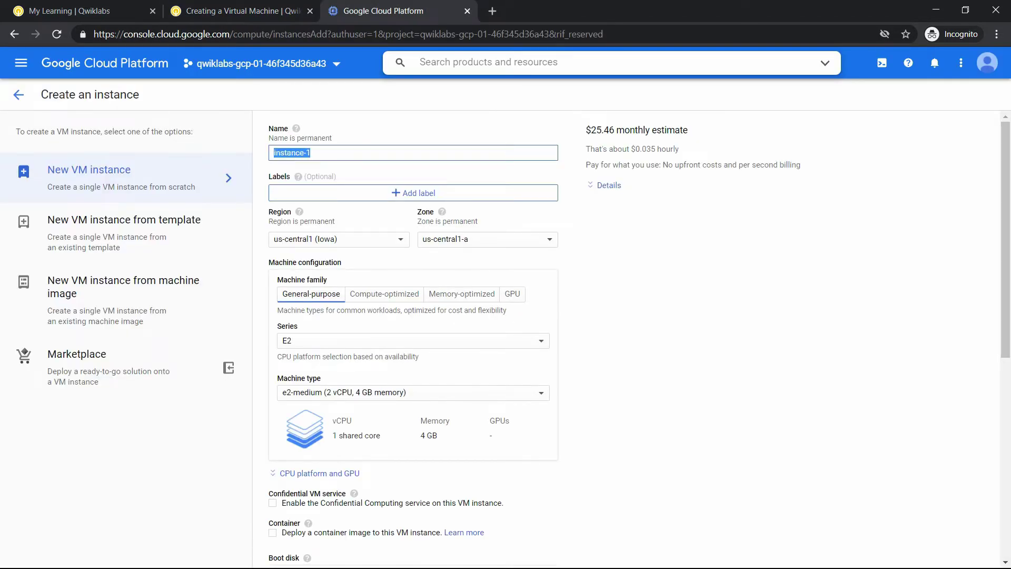
pyautogui.rightClick(333, 155)
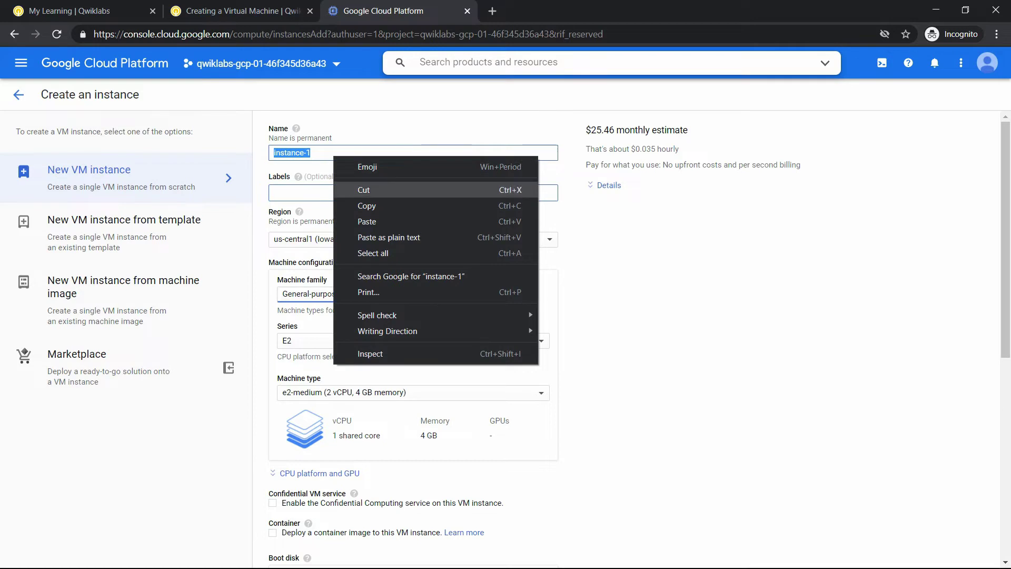
pyautogui.press('Return')
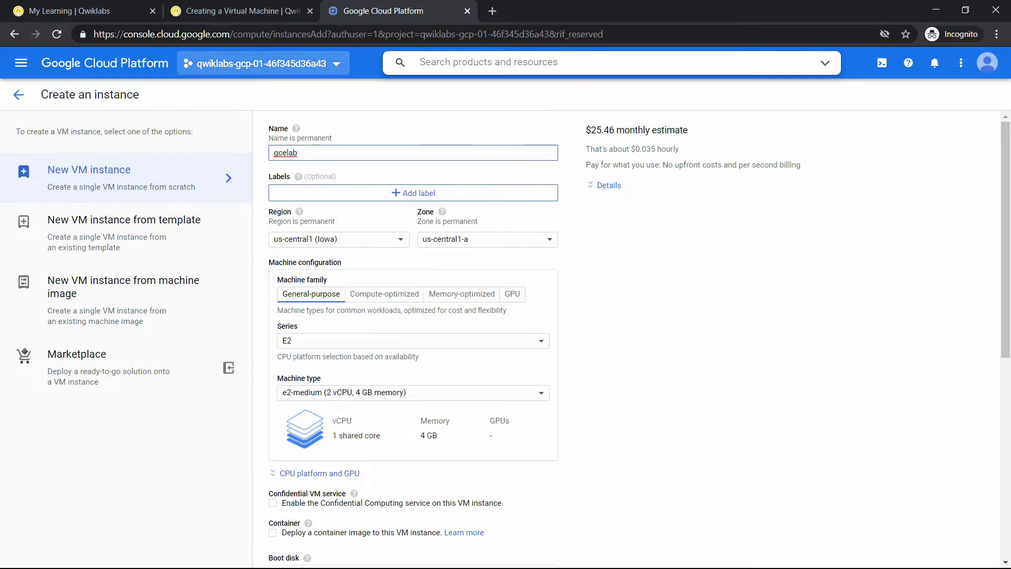
# - Check the region and zone against the lab's parameter table and set the VM's zone to us-central1-c
pyautogui.hotkey('ctrl', 'shift', 'Tab')
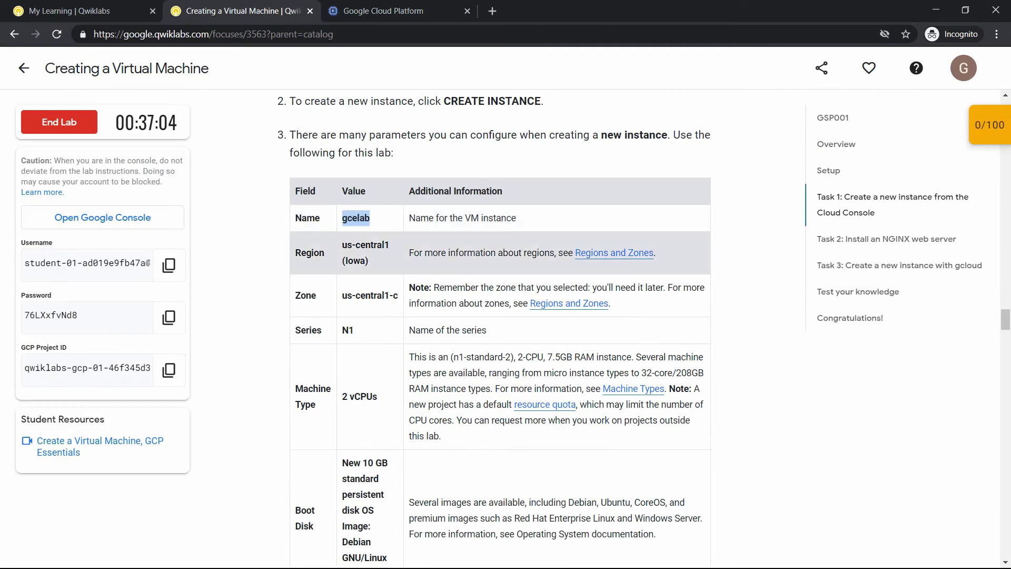
pyautogui.moveTo(342, 245); pyautogui.dragTo(370, 261)
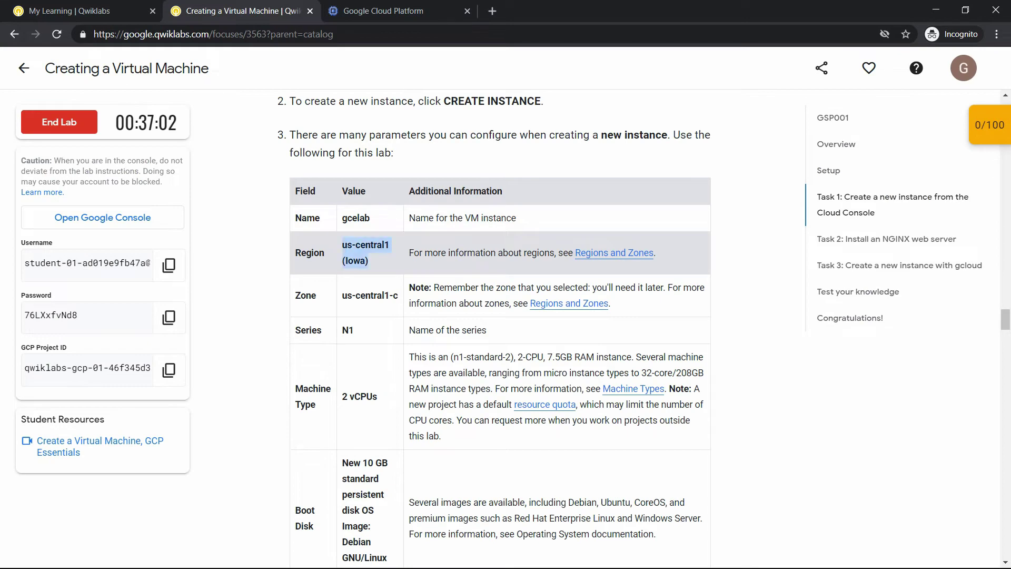
pyautogui.hotkey('ctrl', 'Tab')
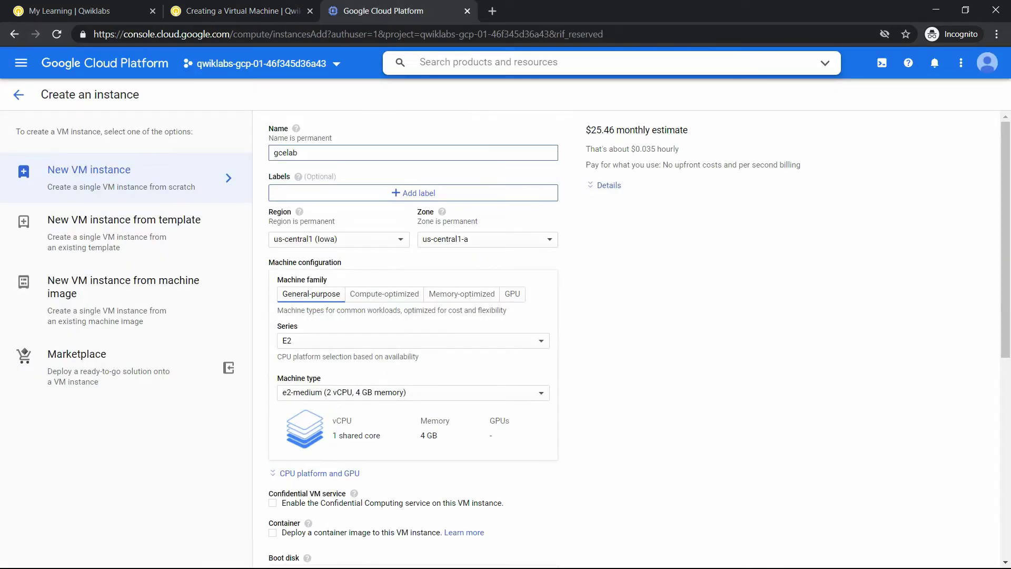
pyautogui.hotkey('ctrl', 'shift', 'Tab')
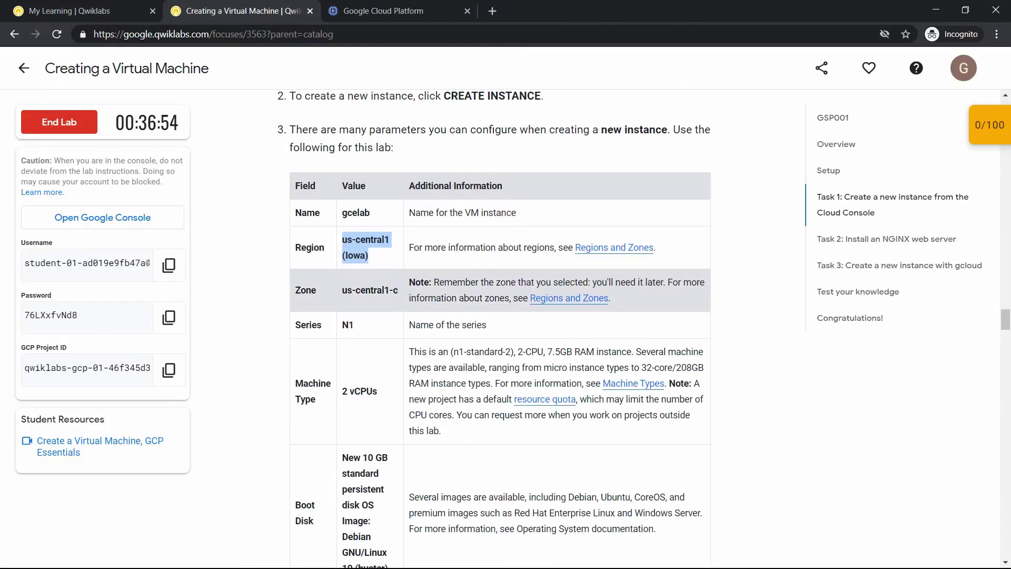
pyautogui.scroll(-2, 500, 316)
pyautogui.doubleClick(372, 194)
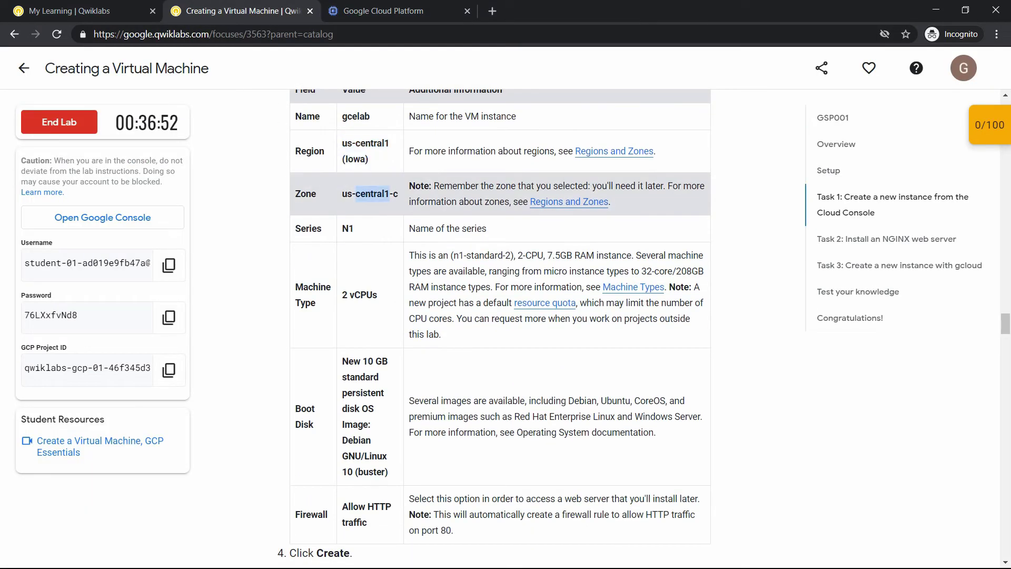
pyautogui.hotkey('ctrl', 'Tab')
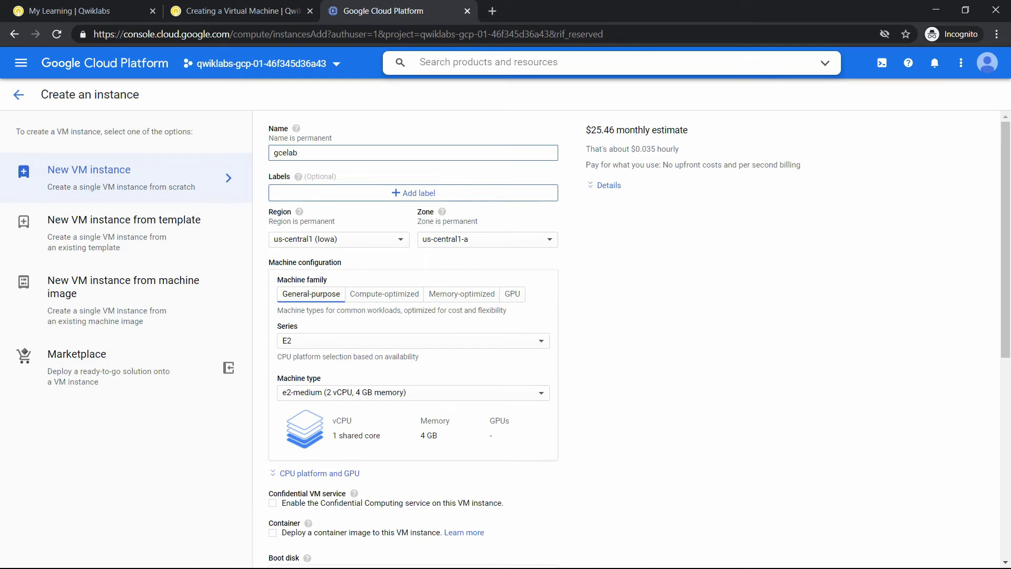
pyautogui.click(487, 239)
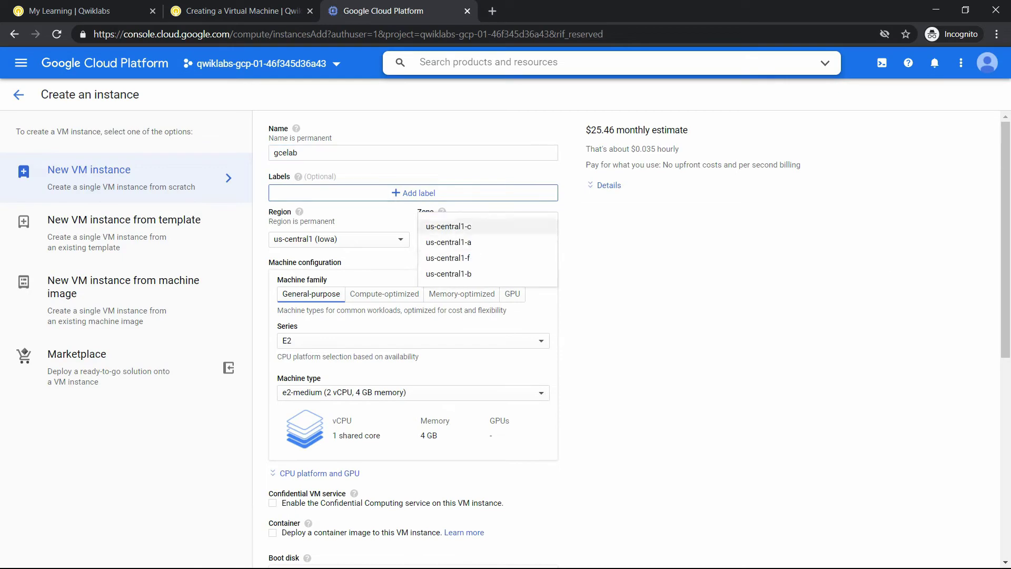
pyautogui.click(449, 226)
# - Look up the required series in the lab's parameter table and set the machine series to N1
pyautogui.hotkey('ctrl', 'shift', 'Tab')
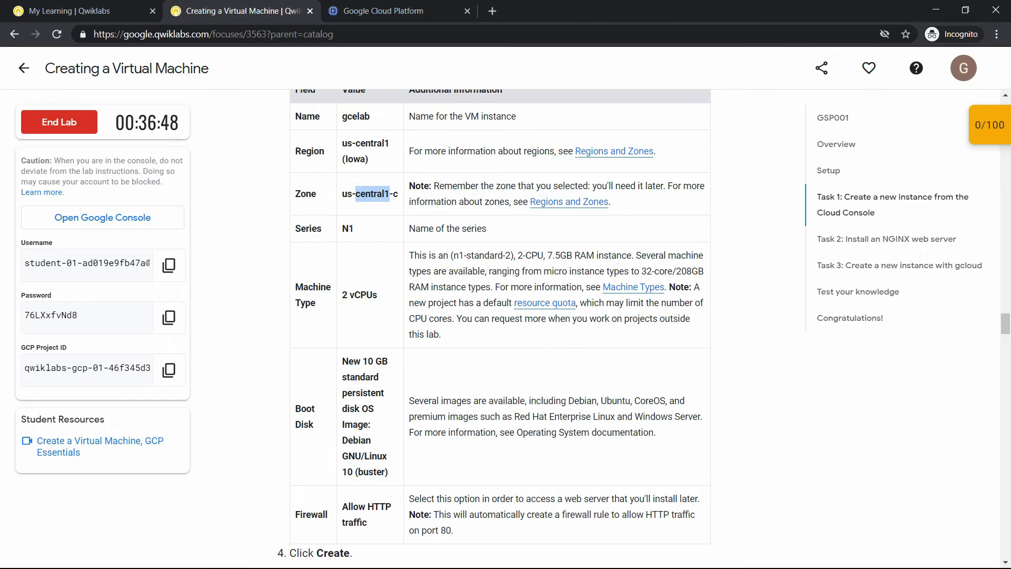
pyautogui.scroll(-2, 500, 119)
pyautogui.doubleClick(348, 118)
pyautogui.click(360, 11)
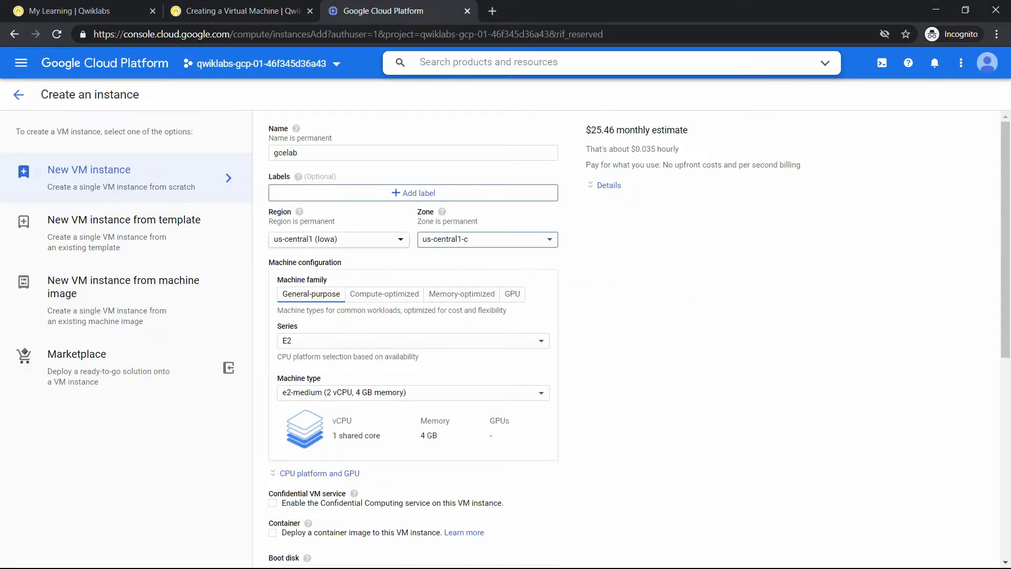
pyautogui.scroll(-2, 505, 337)
pyautogui.click(413, 255)
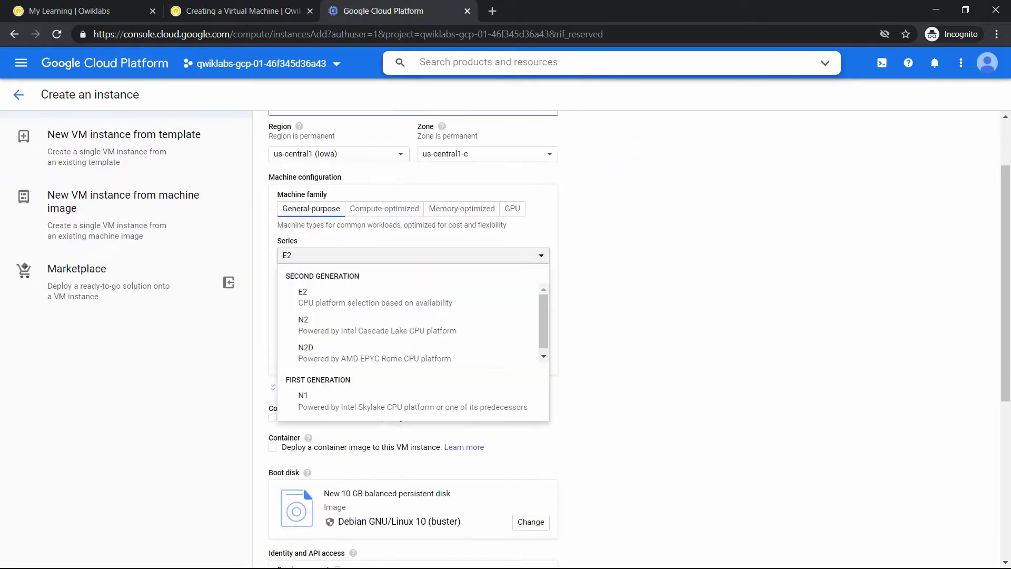
pyautogui.click(306, 400)
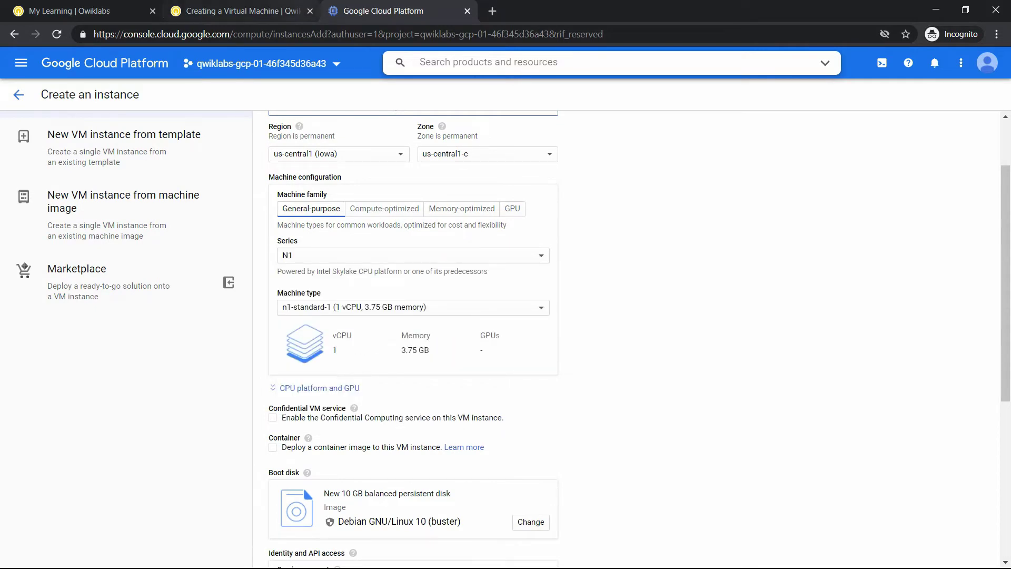
# - Check the machine type and boot disk requirements in the lab table and set the machine type to n1-standard-2
pyautogui.click(293, 11)
pyautogui.scroll(-1, 363, 158)
pyautogui.doubleClick(363, 154)
pyautogui.click(361, 220)
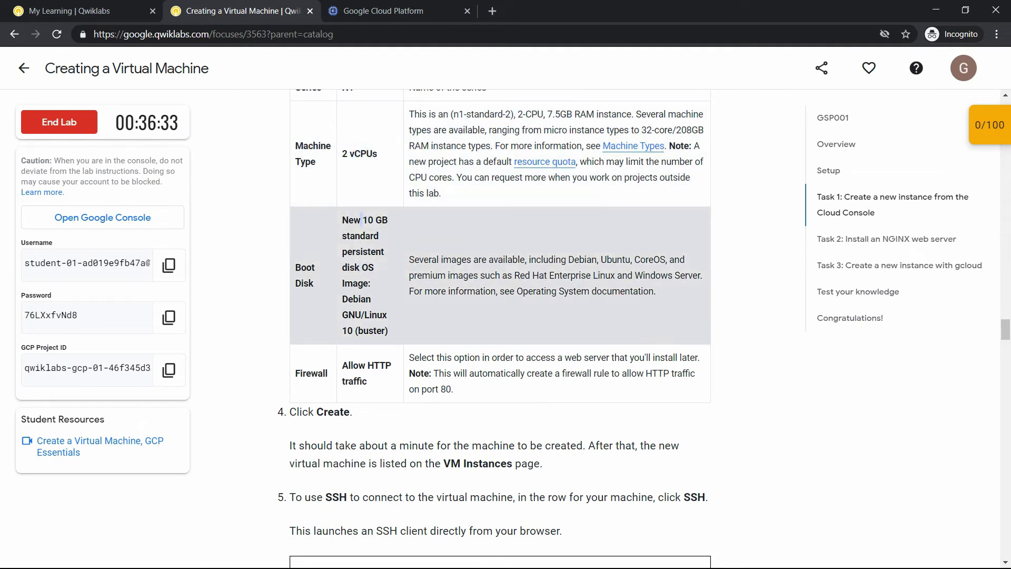
pyautogui.tripleClick(361, 219)
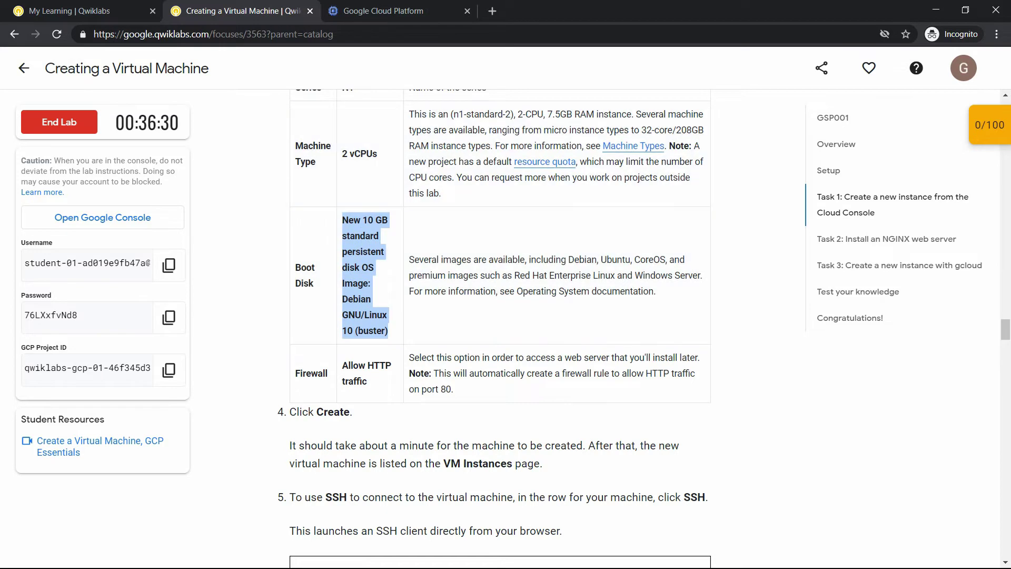
pyautogui.click(377, 10)
pyautogui.scroll(-2, 414, 337)
pyautogui.click(413, 222)
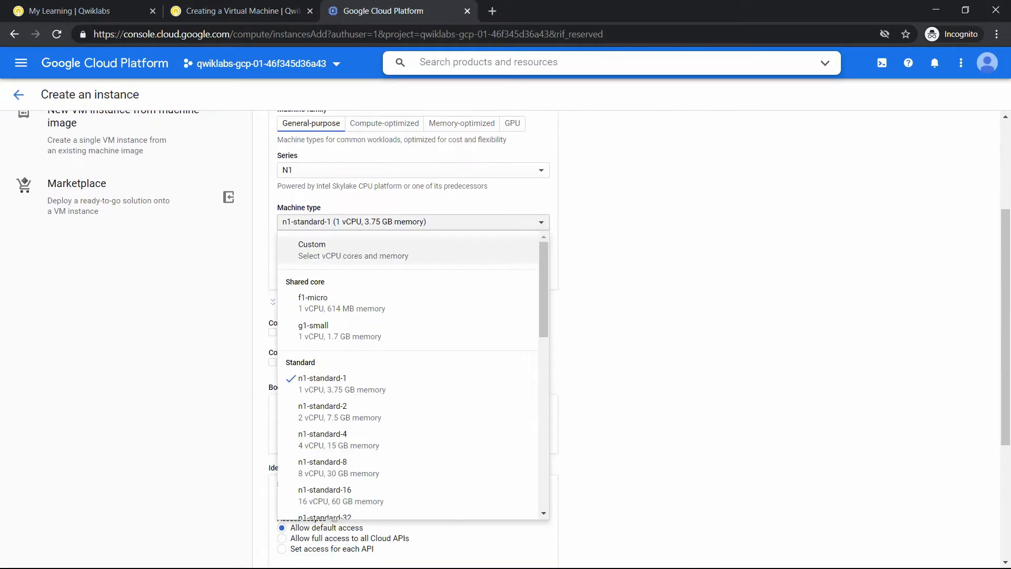
pyautogui.click(322, 411)
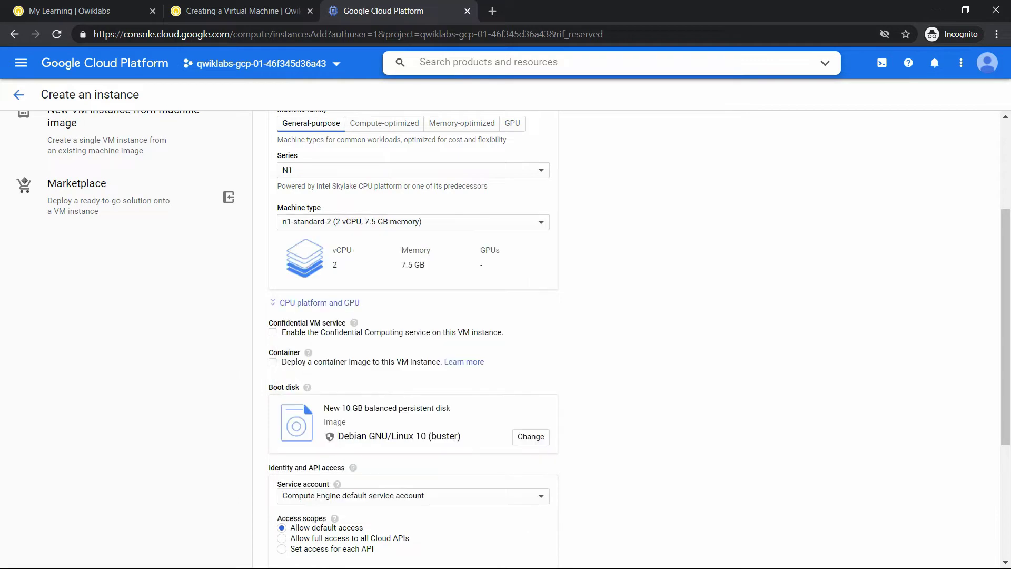
# - Compare the new VM's boot disk size and image with the boot disk row in the lab's parameter table
pyautogui.scroll(-3, 413, 337)
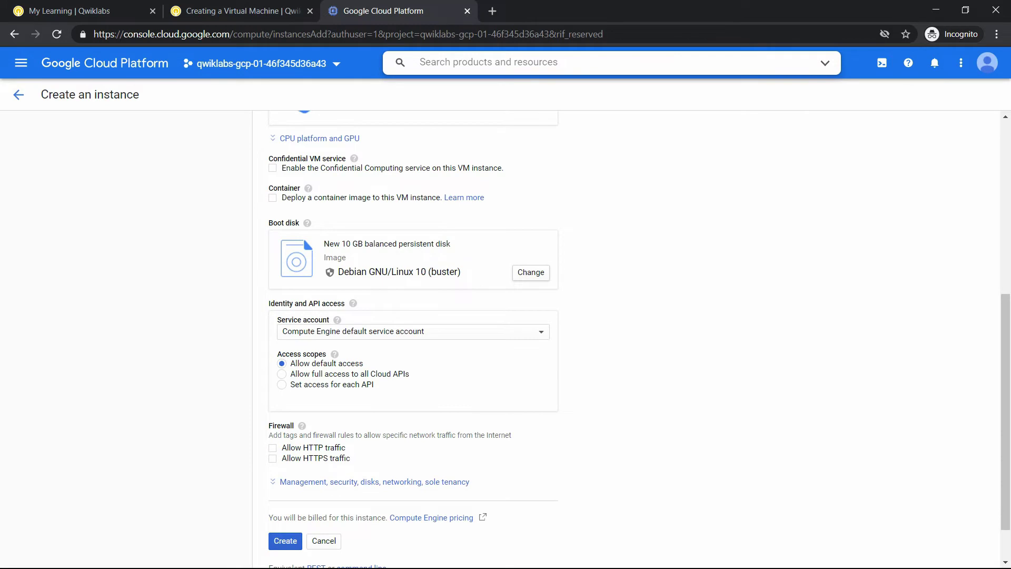
pyautogui.click(240, 11)
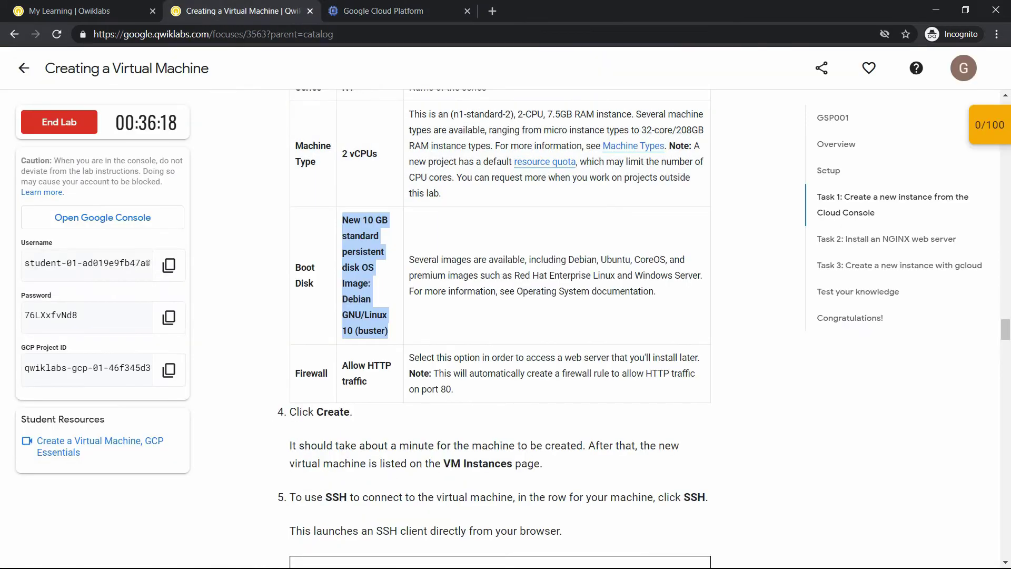
pyautogui.scroll(-1, 493, 332)
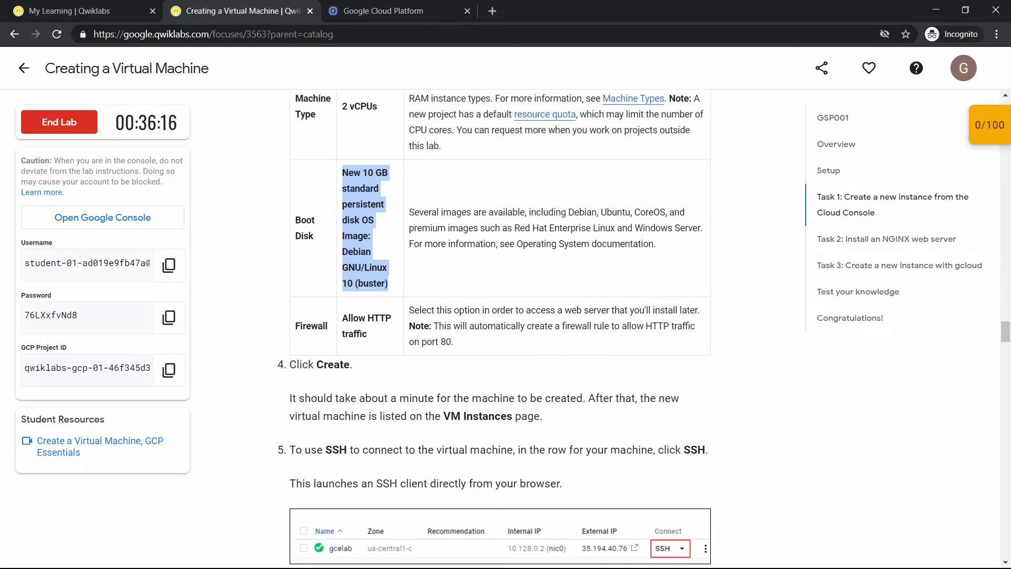
pyautogui.click(390, 10)
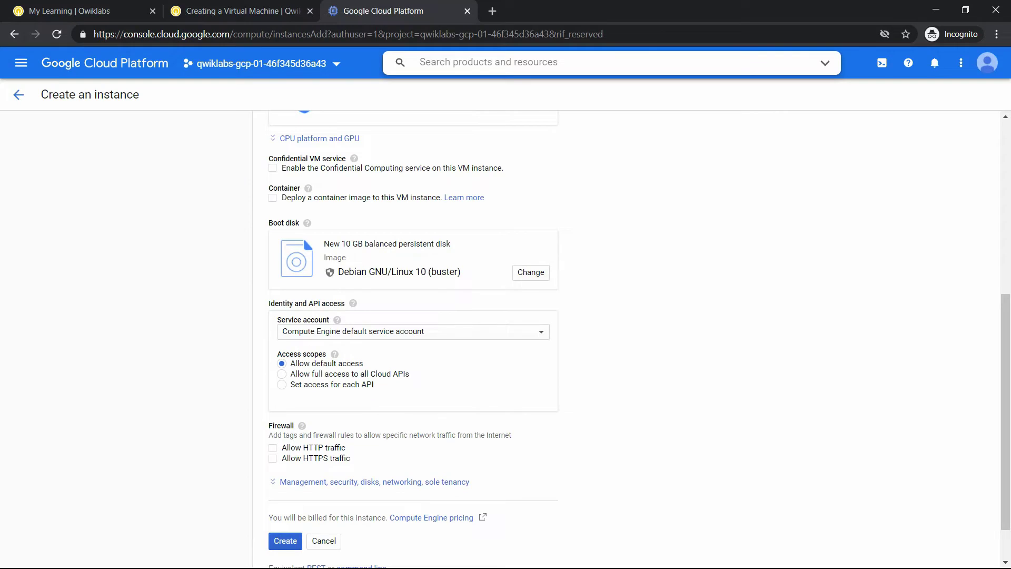
pyautogui.scroll(-1, 505, 337)
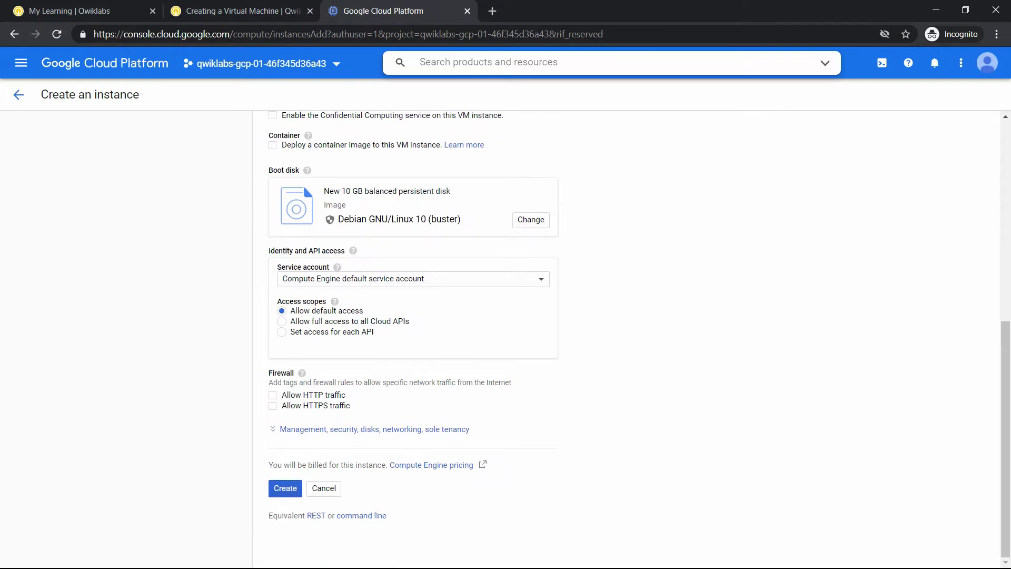
# - Check the firewall requirement in the lab's parameter table and allow HTTP traffic for the new VM
pyautogui.click(290, 11)
pyautogui.scroll(-1, 493, 328)
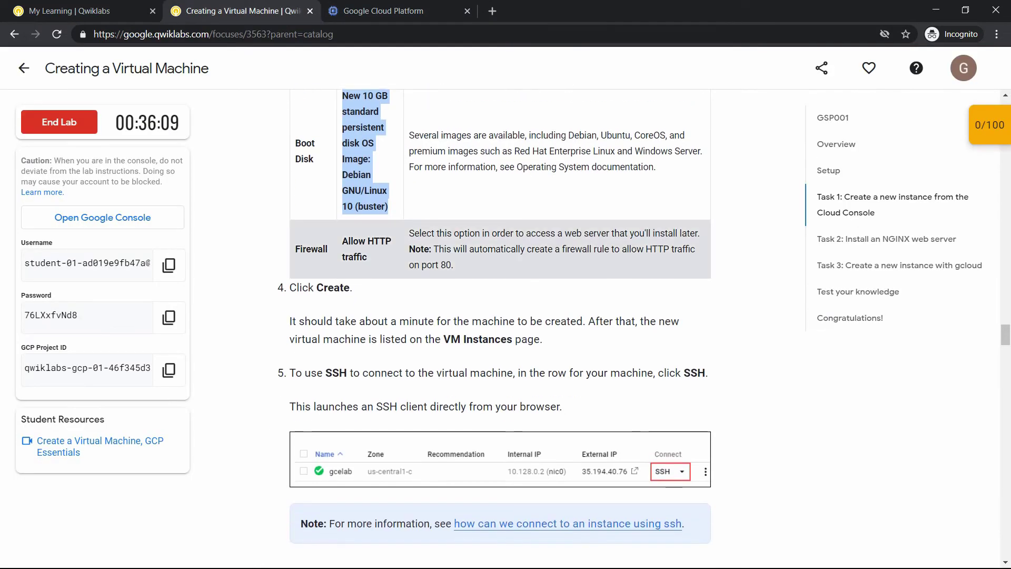
pyautogui.moveTo(343, 240); pyautogui.dragTo(368, 257)
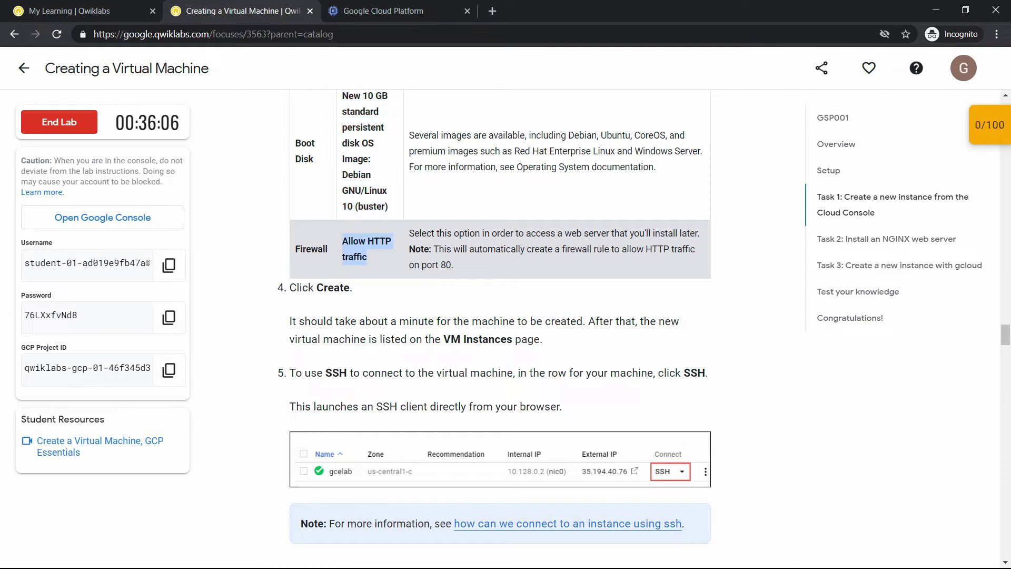
pyautogui.click(392, 11)
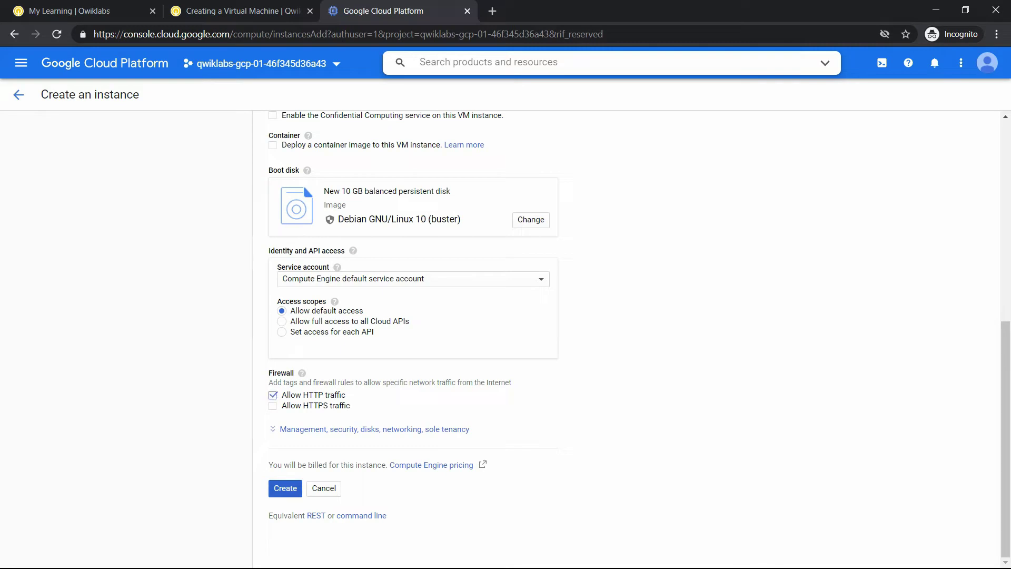
# - Create the gcelab instance and dismiss the info and tutorial panels beside the instance list
pyautogui.click(285, 488)
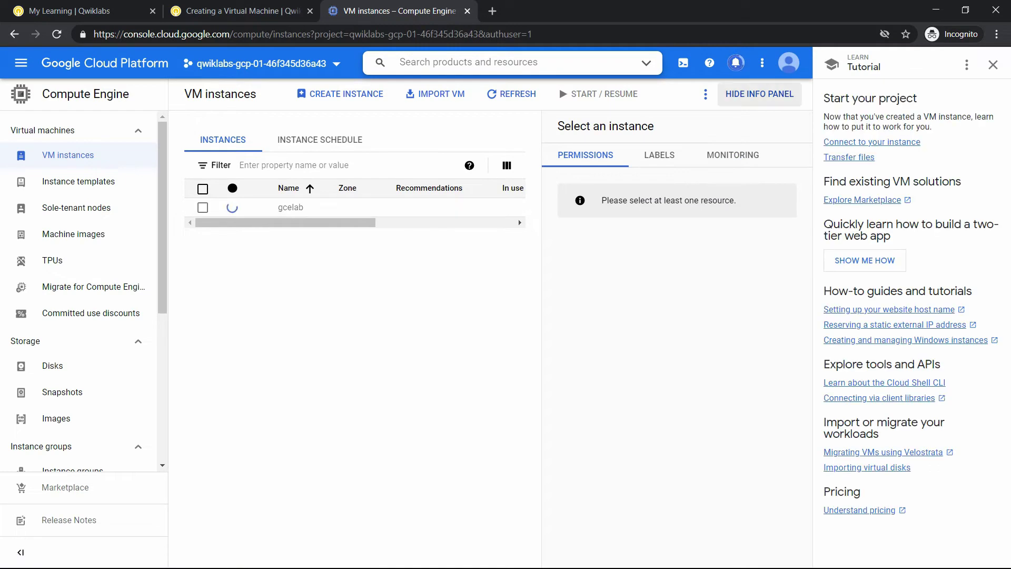
pyautogui.click(759, 95)
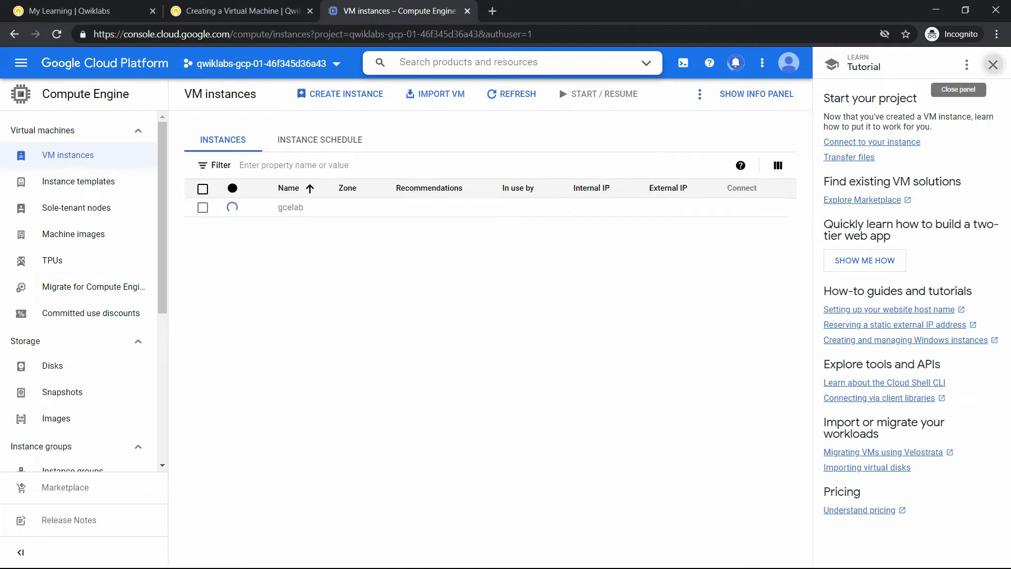
pyautogui.click(993, 64)
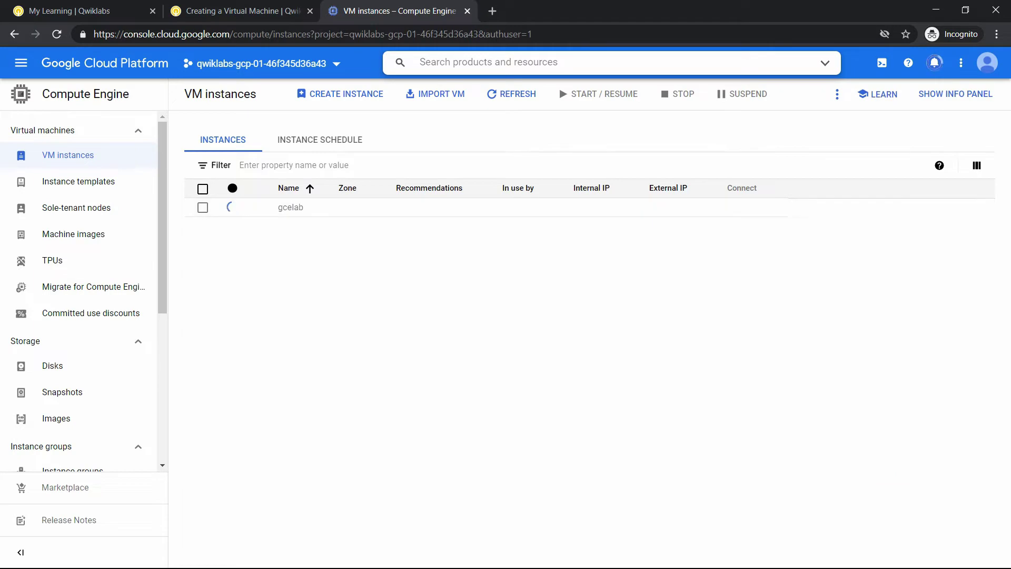
# - Read the lab's SSH connection instructions and the start of Task 2, and review the lab's checkpoints
pyautogui.click(254, 10)
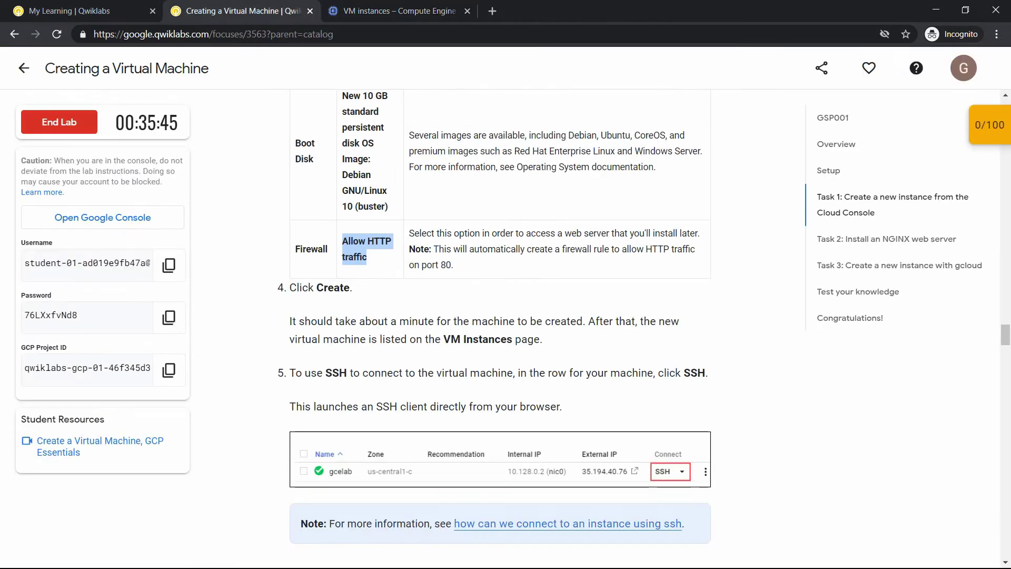
pyautogui.scroll(-2, 506, 316)
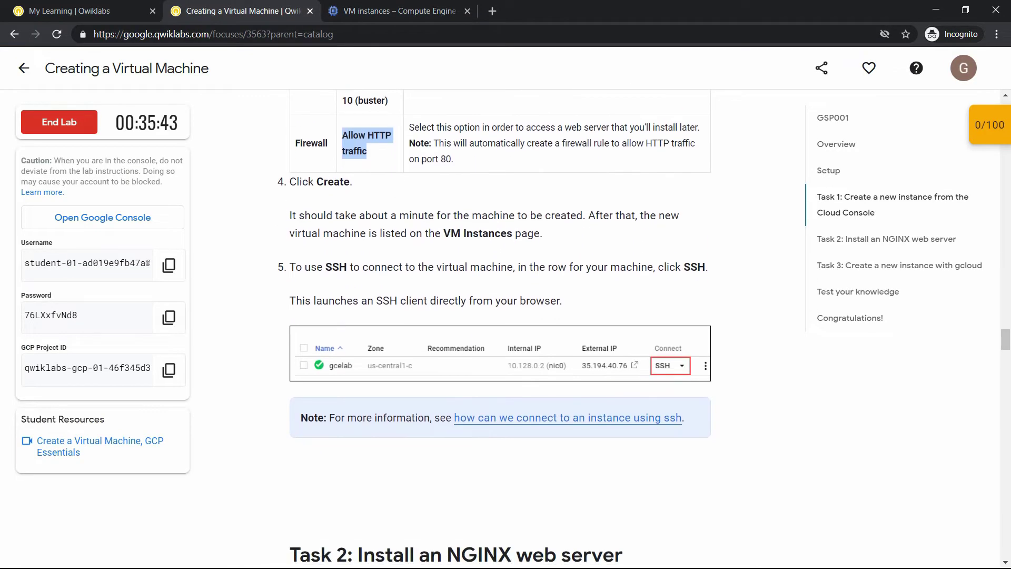
pyautogui.moveTo(290, 266); pyautogui.dragTo(562, 301)
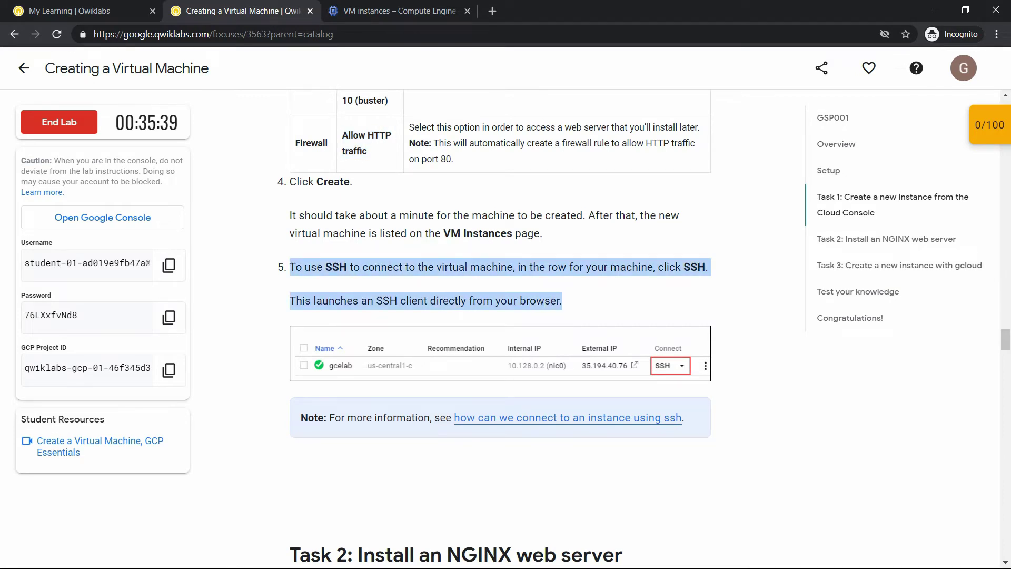
pyautogui.doubleClick(302, 301)
pyautogui.scroll(-3, 301, 301)
pyautogui.scroll(-4, 495, 324)
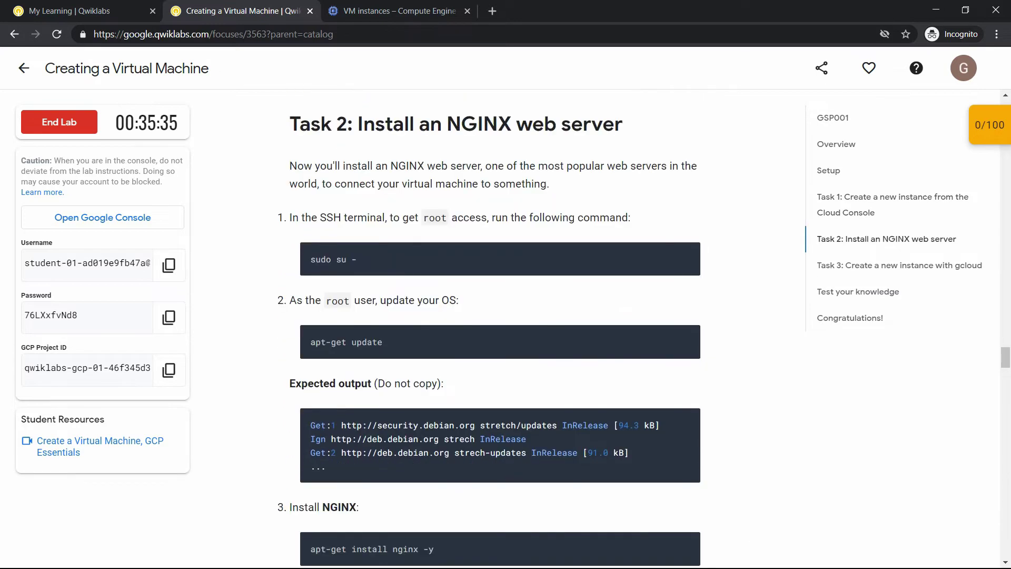
pyautogui.scroll(3, 495, 324)
pyautogui.scroll(5, 494, 325)
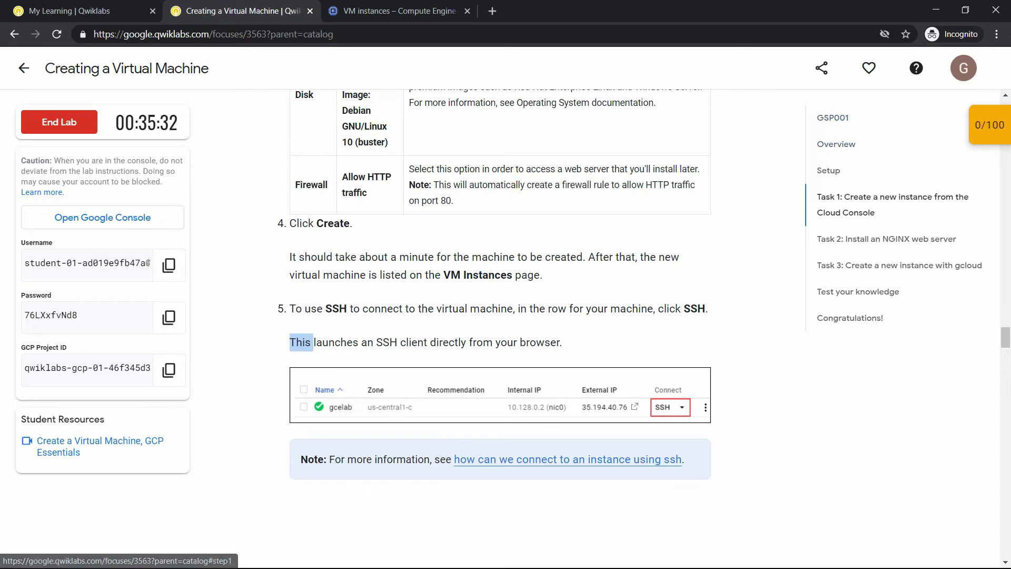
pyautogui.click(989, 125)
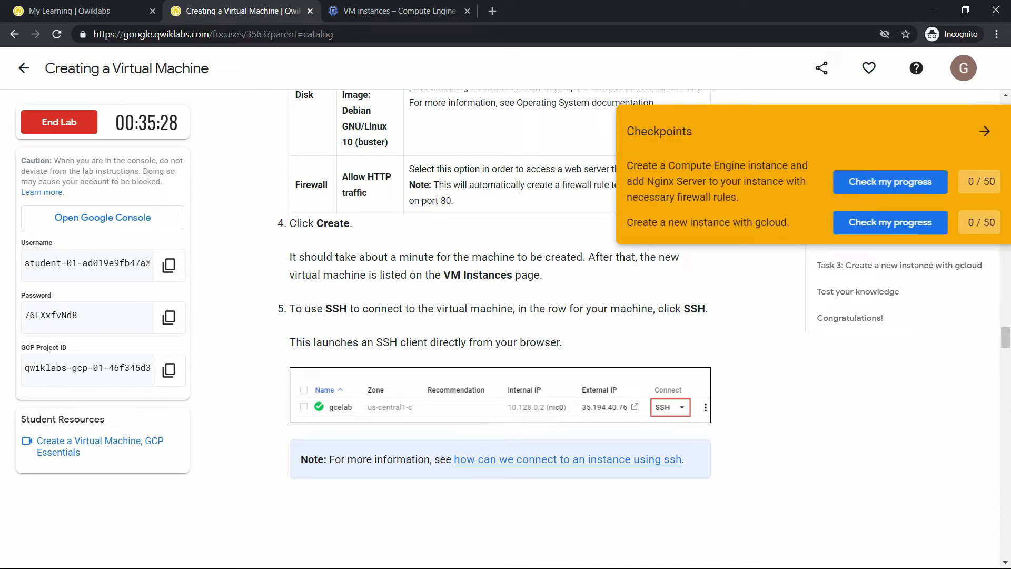
pyautogui.click(985, 131)
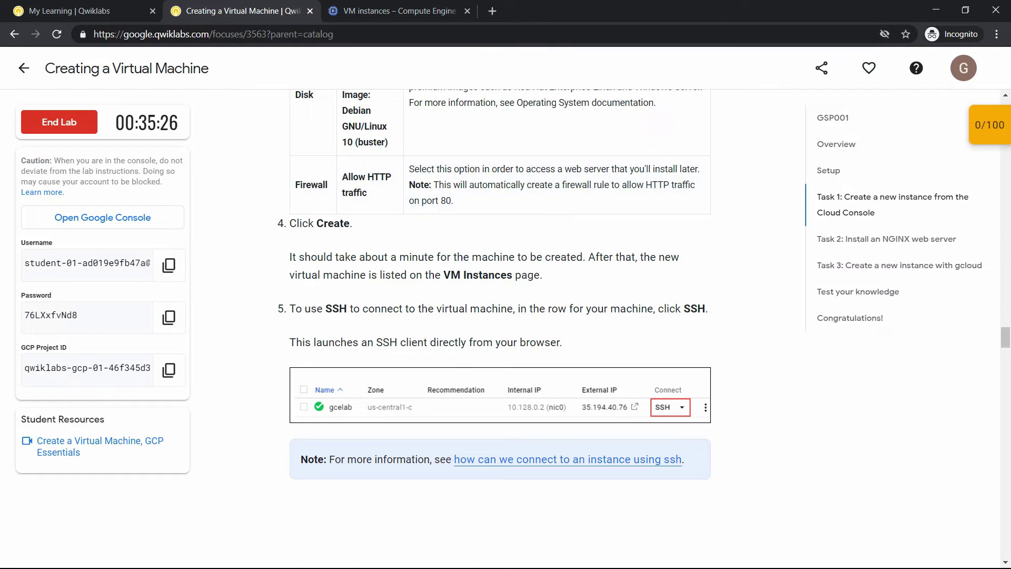
# - Open an SSH session in the browser to the gcelab instance from the VM instances list
pyautogui.click(400, 11)
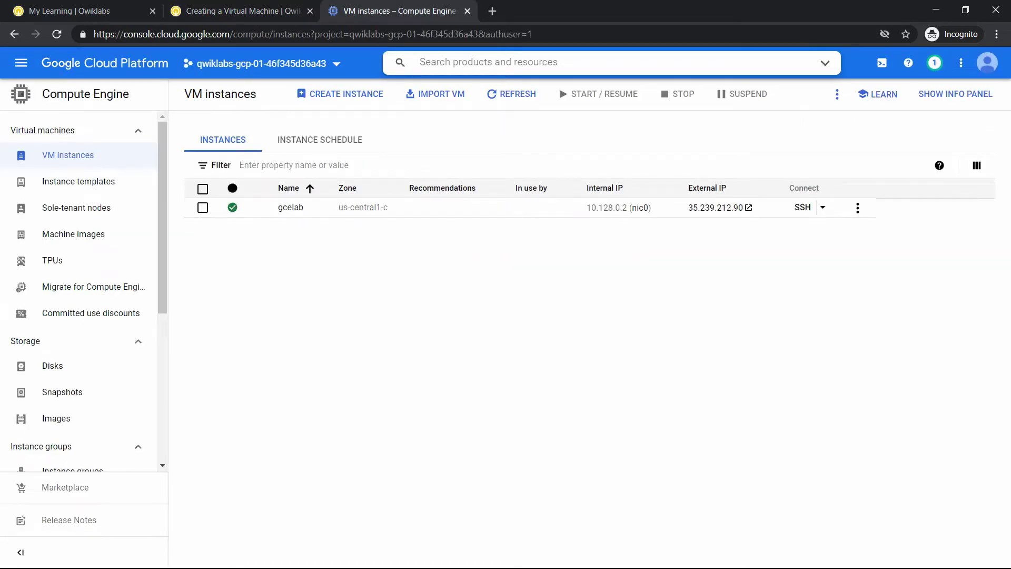
pyautogui.click(802, 207)
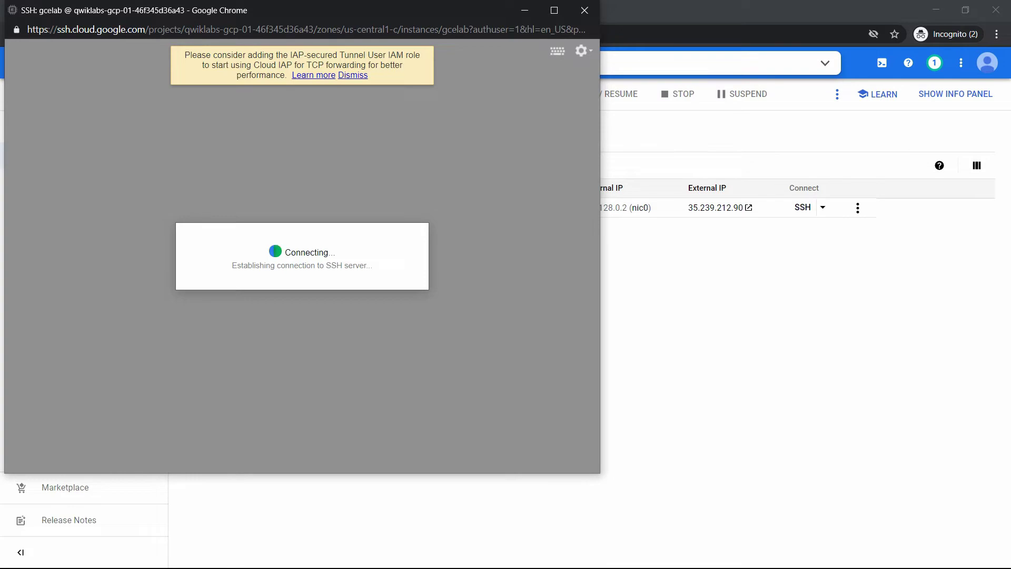
# - Arrange the SSH terminal side by side with the lab instructions, giving the lab window slightly more width
pyautogui.moveTo(302, 1); pyautogui.dragTo(302, 91)
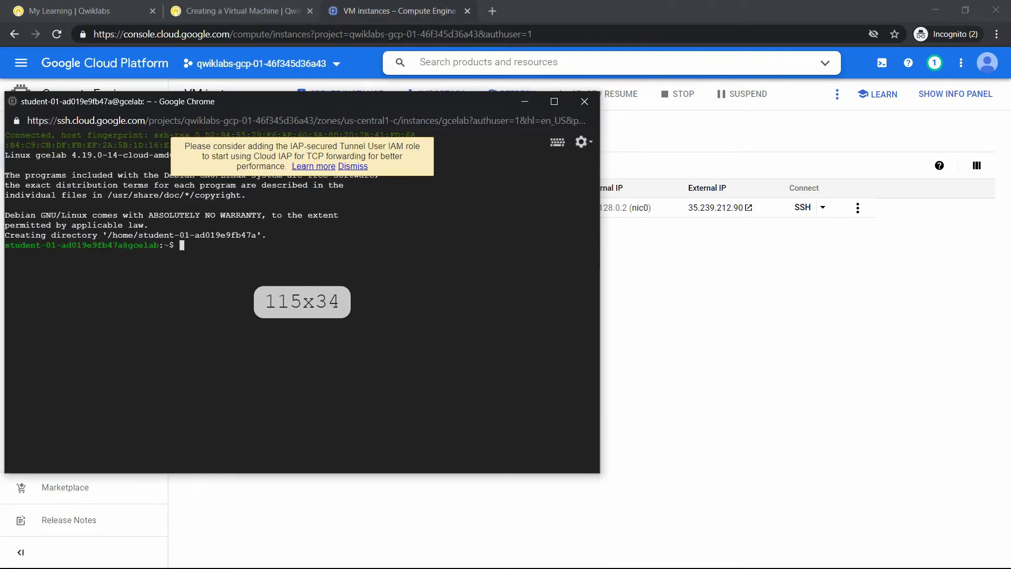
pyautogui.moveTo(5, 167); pyautogui.dragTo(115, 167)
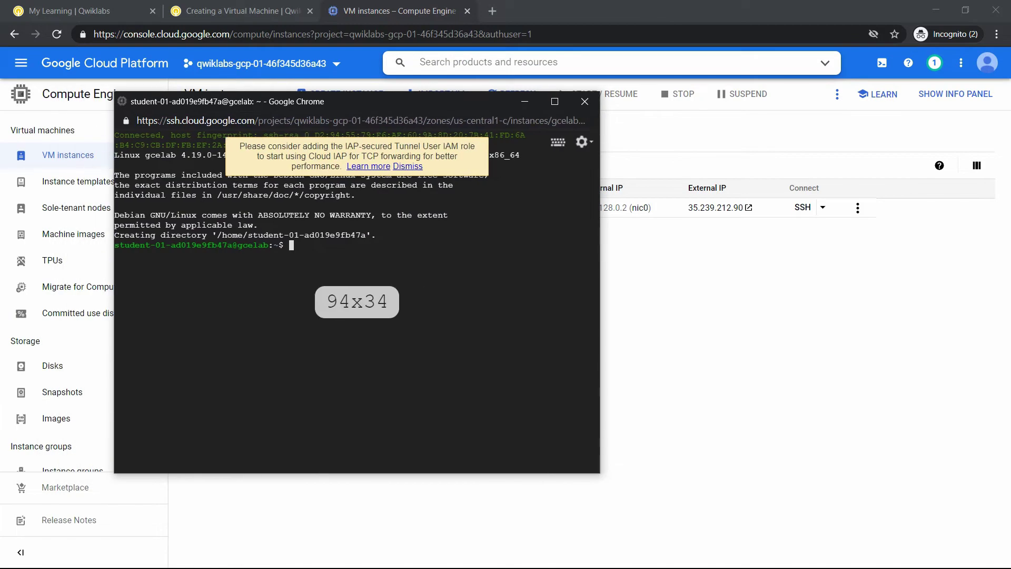
pyautogui.moveTo(270, 102); pyautogui.dragTo(533, 103)
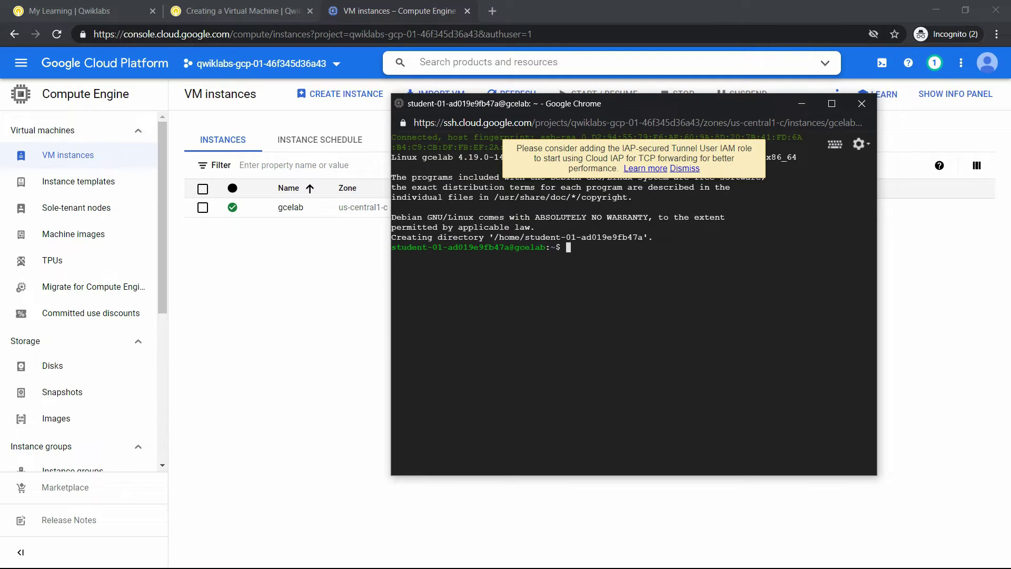
pyautogui.press('super+Right')
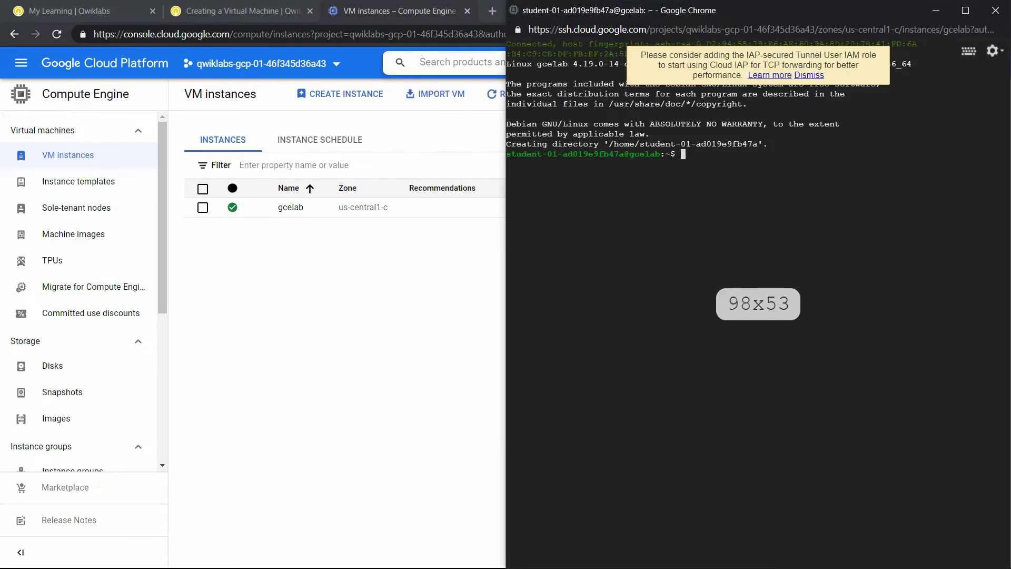
pyautogui.press('Return')
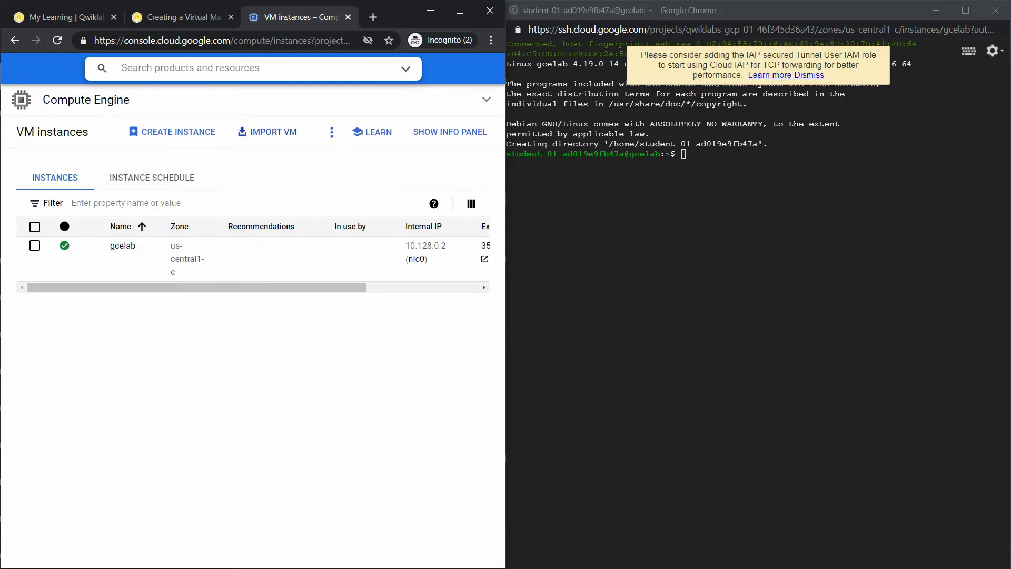
pyautogui.hotkey('ctrl', 'shift', 'Tab')
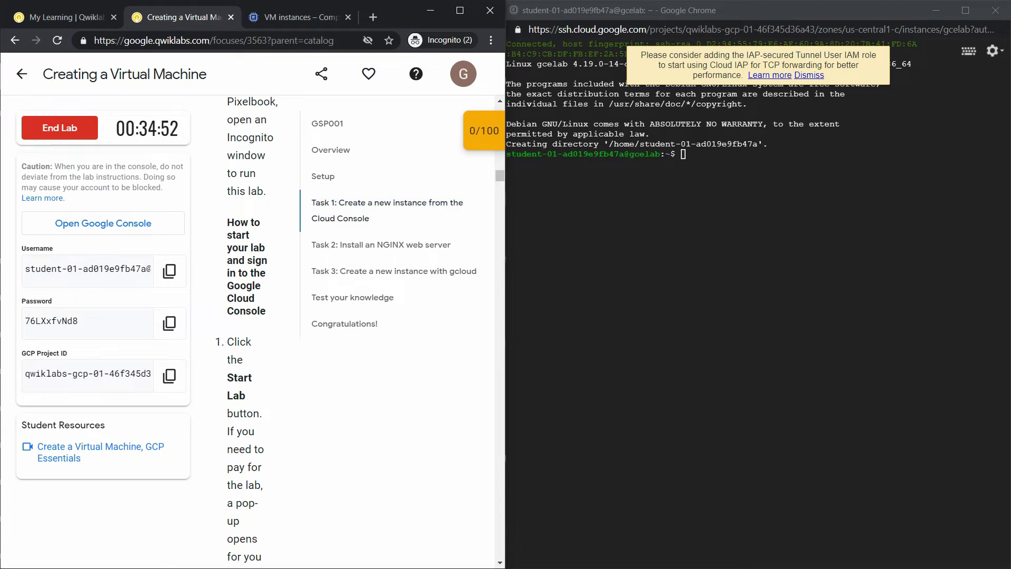
pyautogui.moveTo(506, 212); pyautogui.dragTo(531, 212)
pyautogui.moveTo(621, 216)
pyautogui.mouseDown()
pyautogui.moveTo(587, 216)
pyautogui.moveTo(640, 216)
pyautogui.mouseUp()
# - Copy the sudo su - command from lab Task 2 and run it in the SSH terminal to get root access
pyautogui.scroll(3, 310, 332)
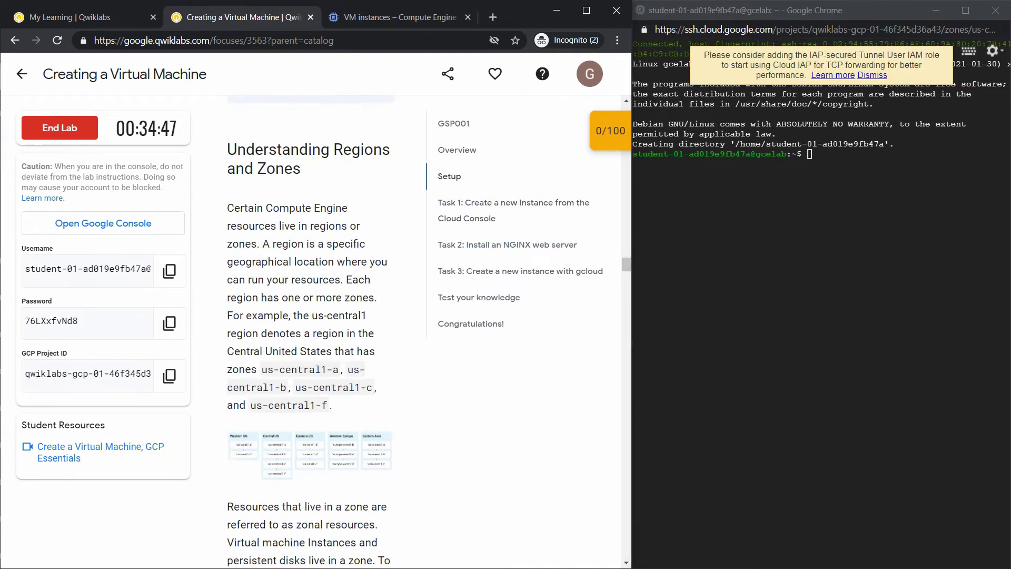
pyautogui.scroll(-2, 310, 332)
pyautogui.click(507, 244)
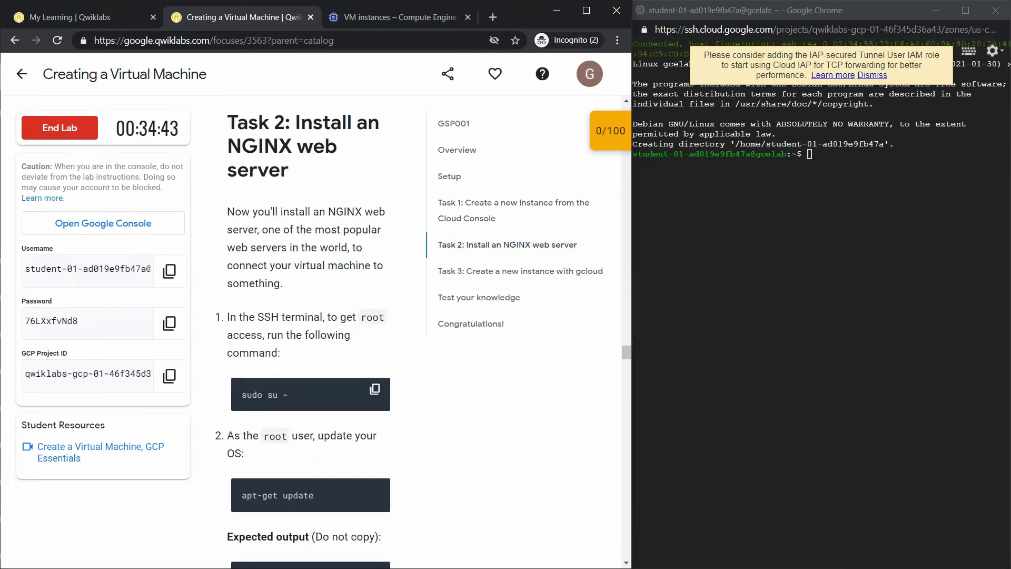
pyautogui.moveTo(289, 395); pyautogui.dragTo(230, 395)
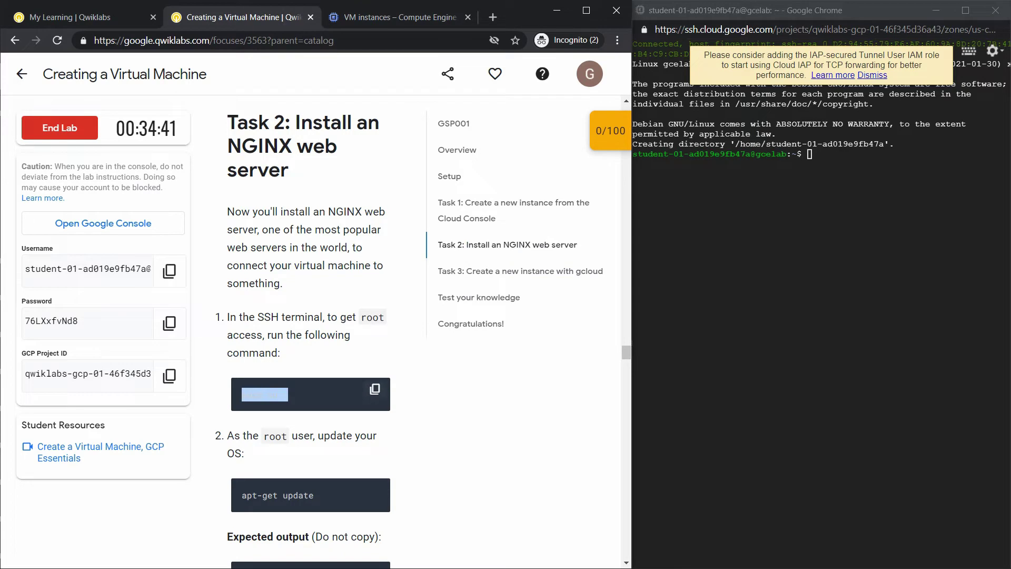
pyautogui.click(375, 389)
pyautogui.click(810, 211)
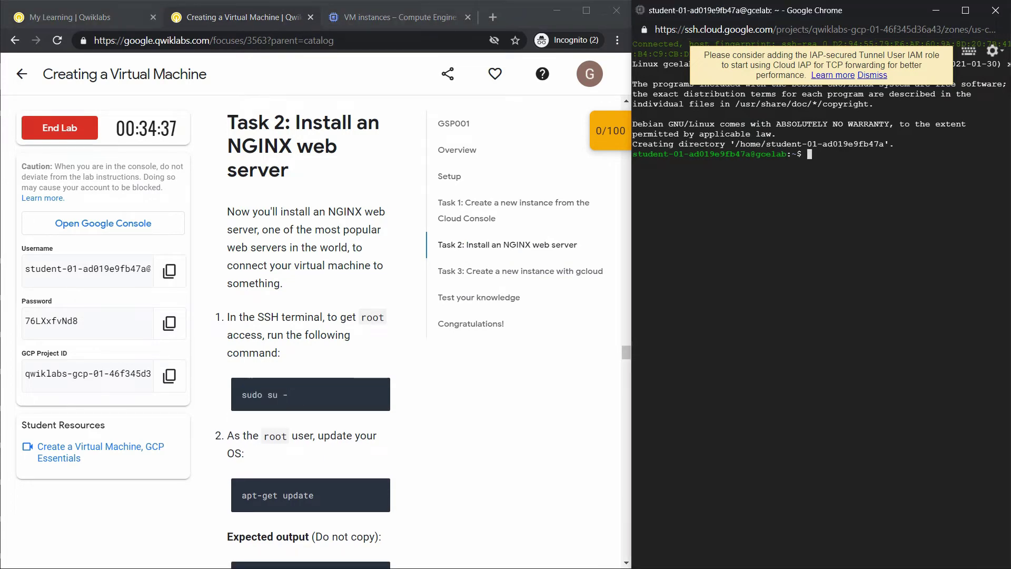
pyautogui.hotkey('ctrl', 'v')
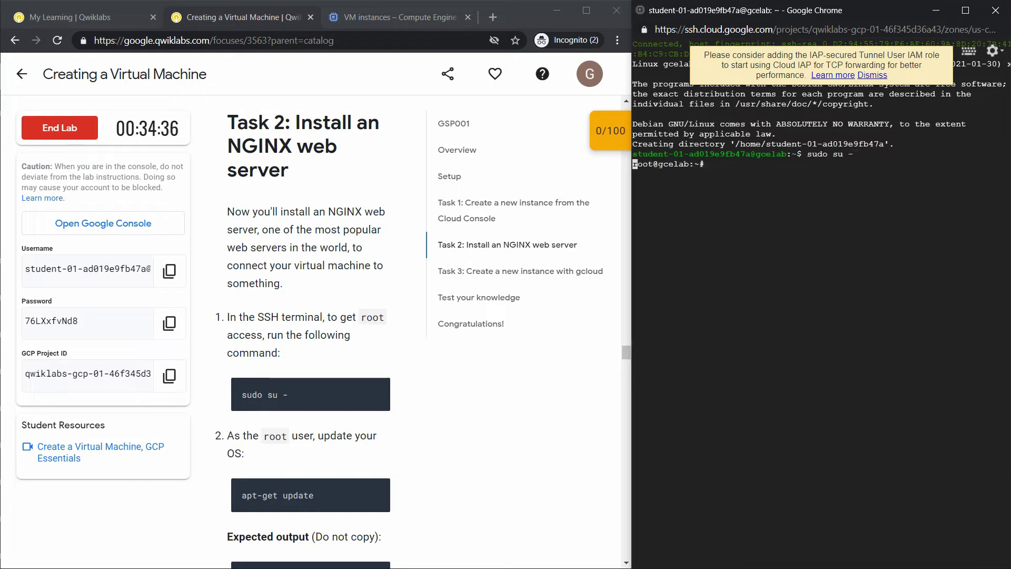
# - Copy the apt-get update command from the lab and run it as root in the SSH terminal
pyautogui.scroll(-3, 302, 332)
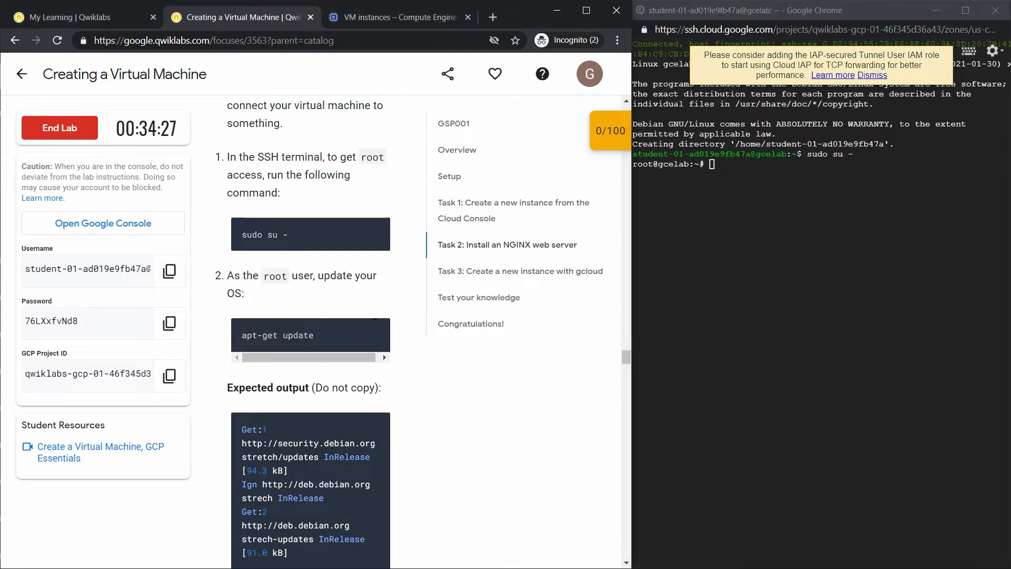
pyautogui.hotkey('ctrl', 'v')
pyautogui.press('Return')
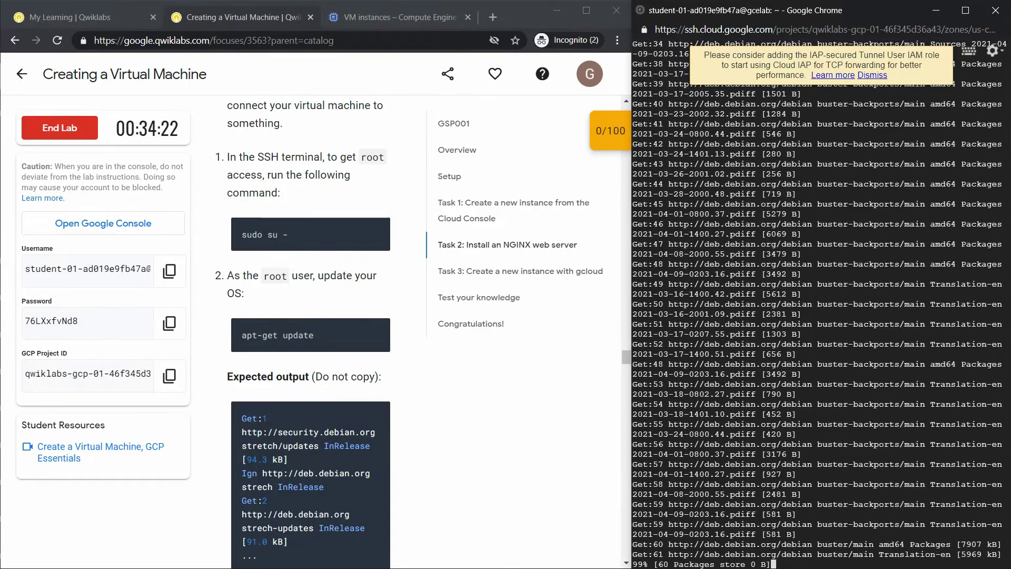
# - Copy the apt-get install nginx -y command from the lab and return to the root prompt in the SSH terminal
pyautogui.scroll(-7, 311, 332)
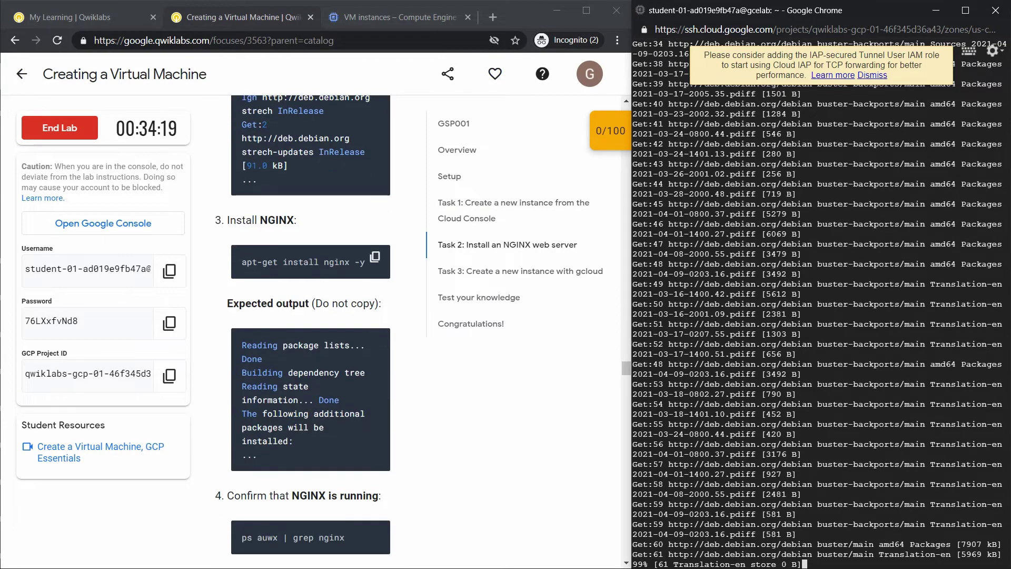
pyautogui.click(374, 256)
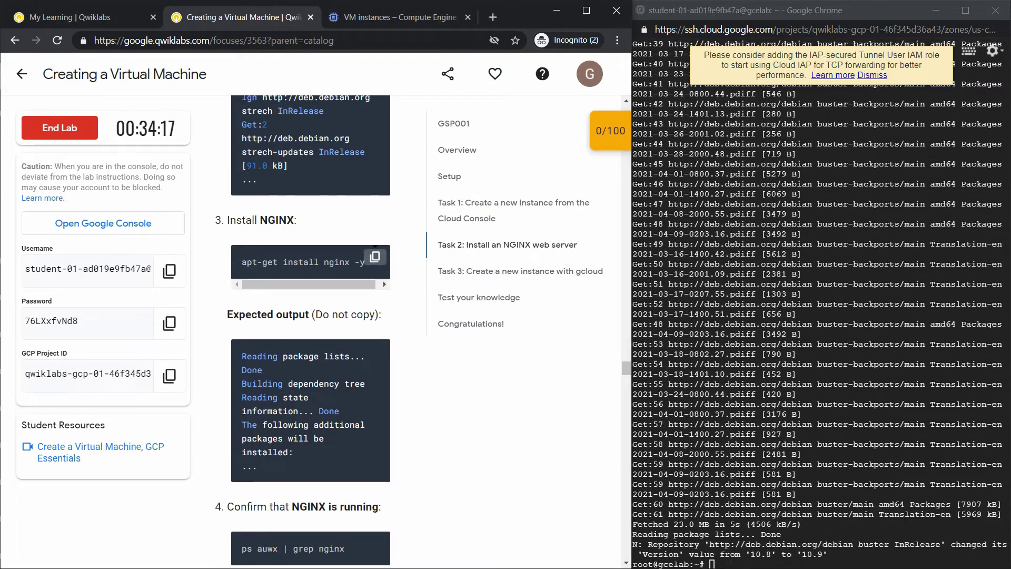
pyautogui.scroll(-1, 375, 256)
pyautogui.click(732, 284)
pyautogui.click(717, 283)
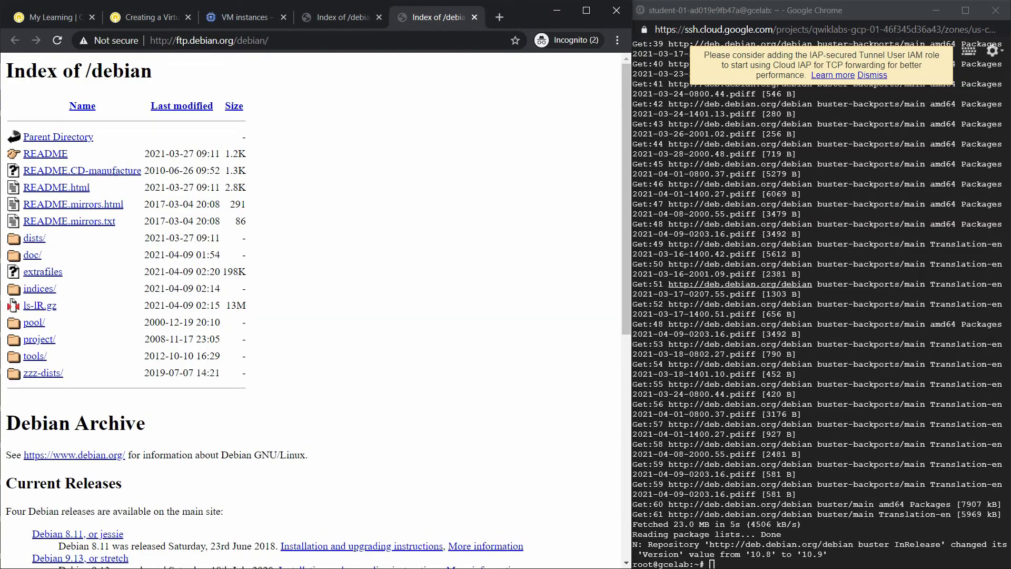
pyautogui.click(717, 284)
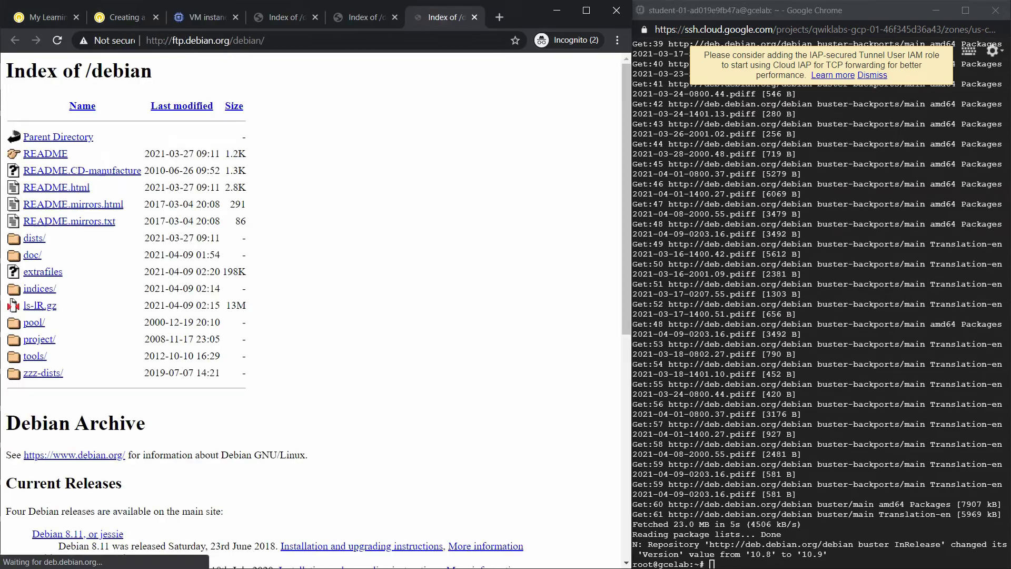
pyautogui.click(712, 564)
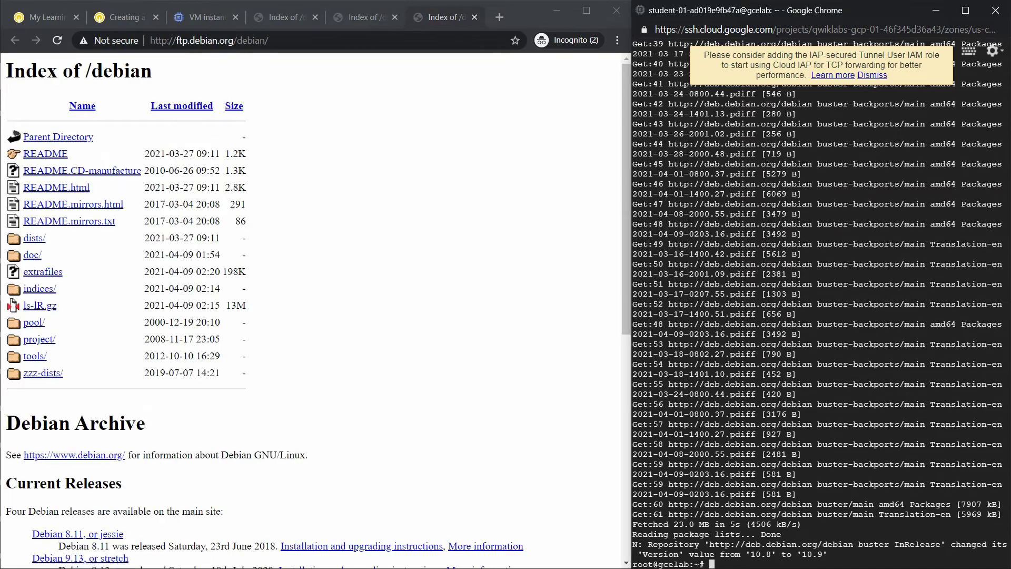